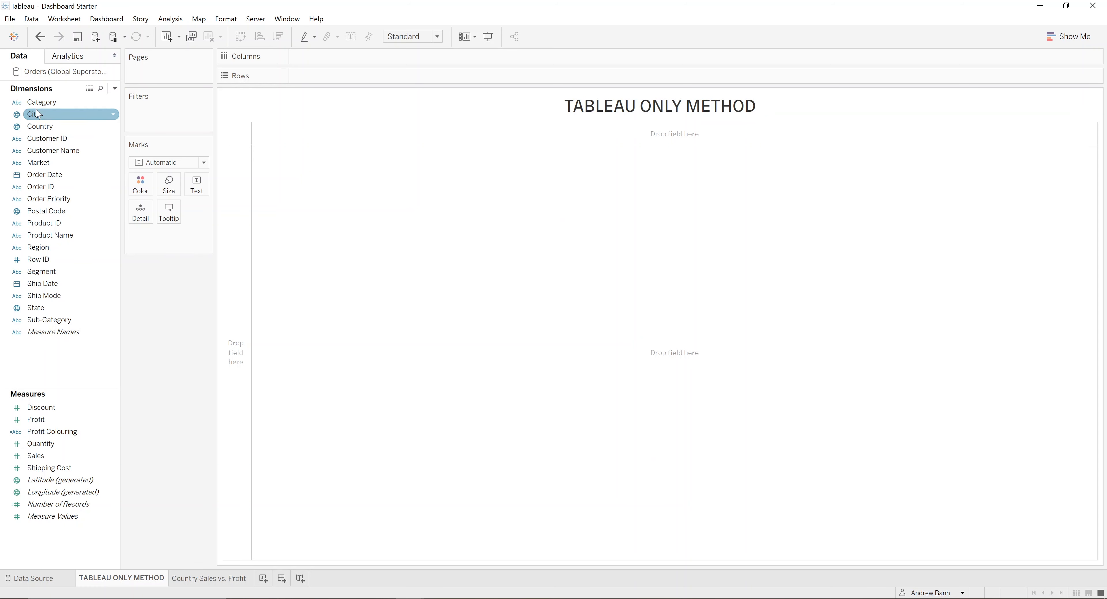
Step: Build a map of all countries and colour them by Sales
click(43, 129)
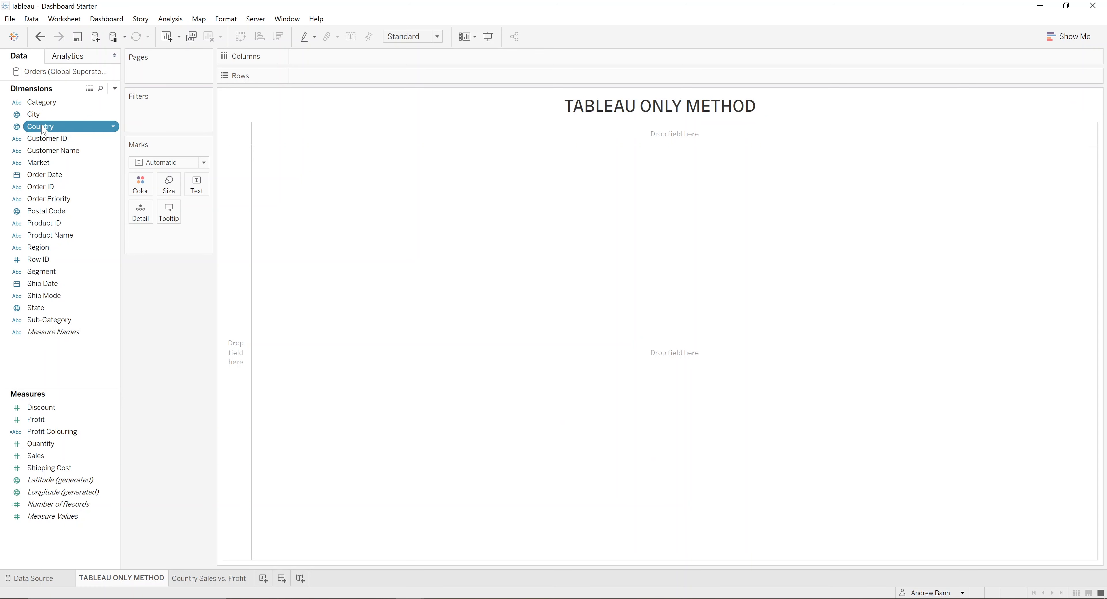
double_click(43, 129)
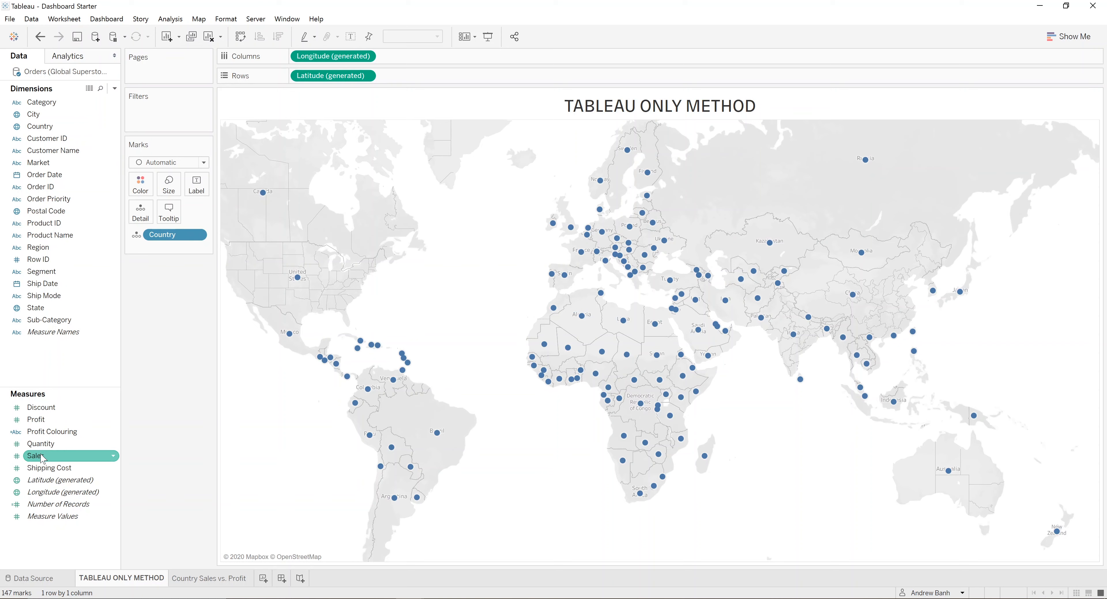
drag(43, 459, 140, 193)
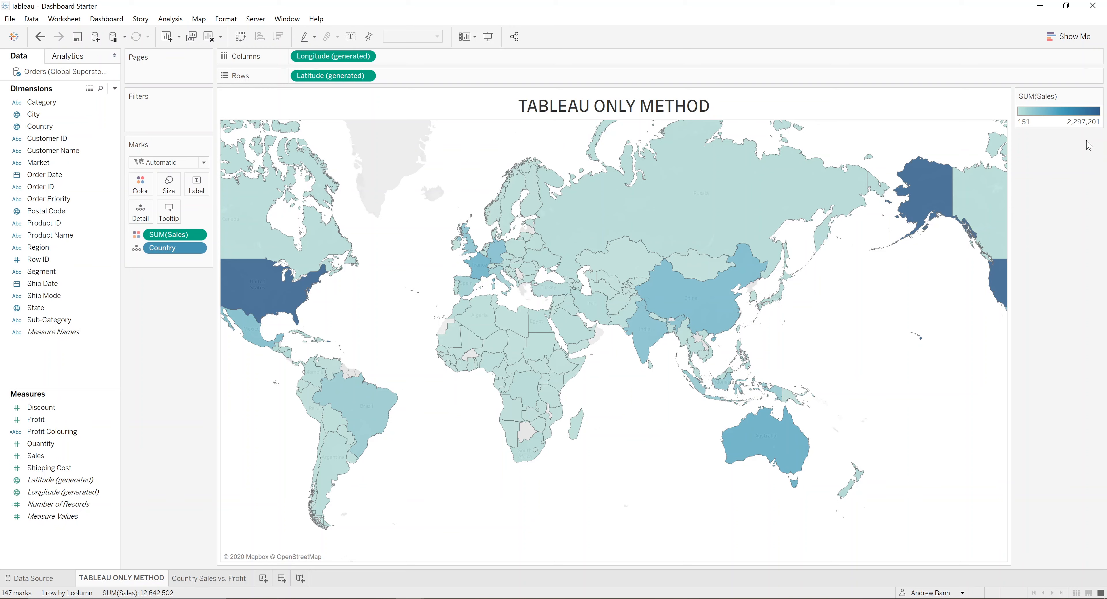
Step: Start a user filter on Market and allow all markets for the signed-in user's account
click(255, 20)
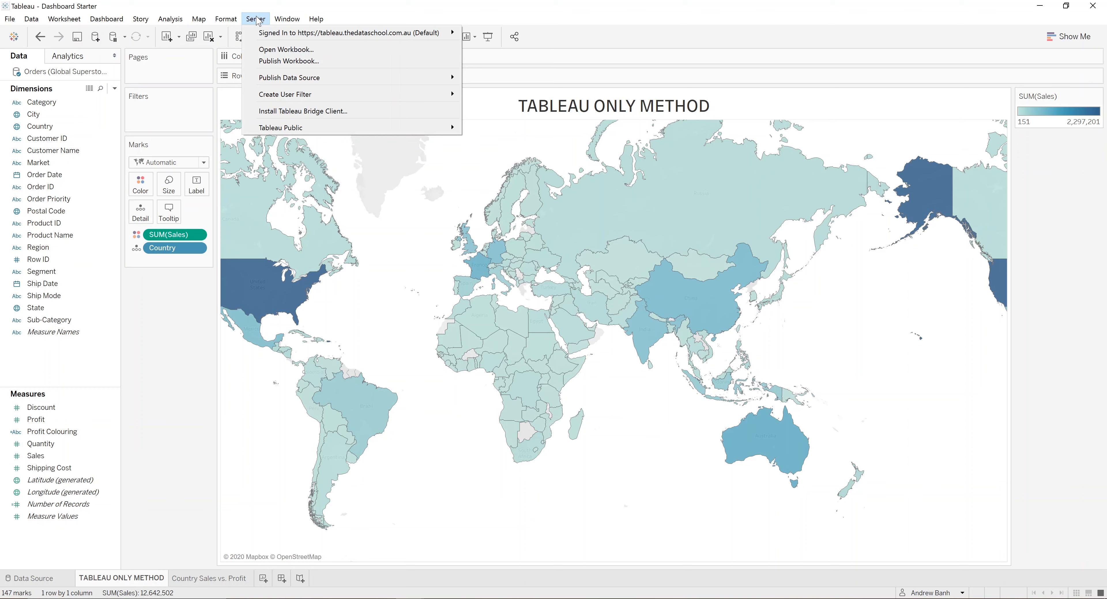
mouse_move(282, 98)
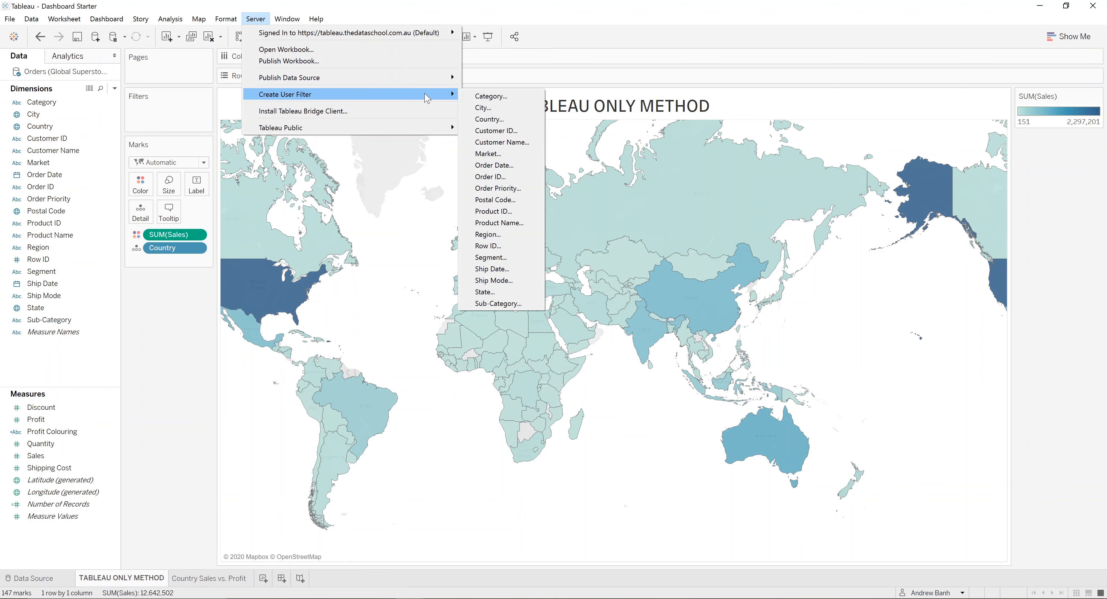
click(492, 155)
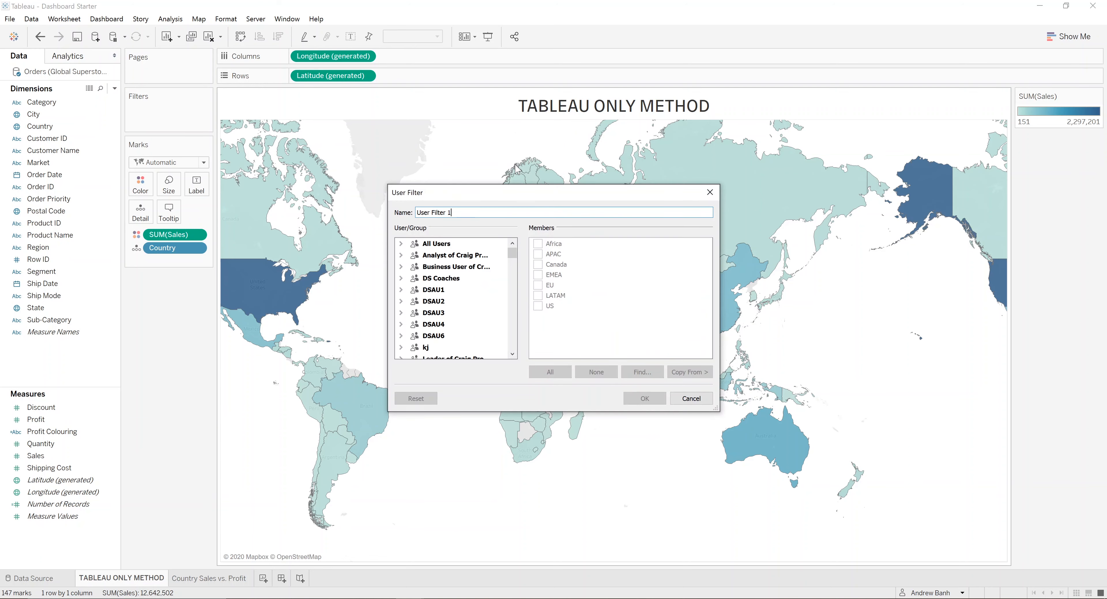
drag(512, 263, 527, 279)
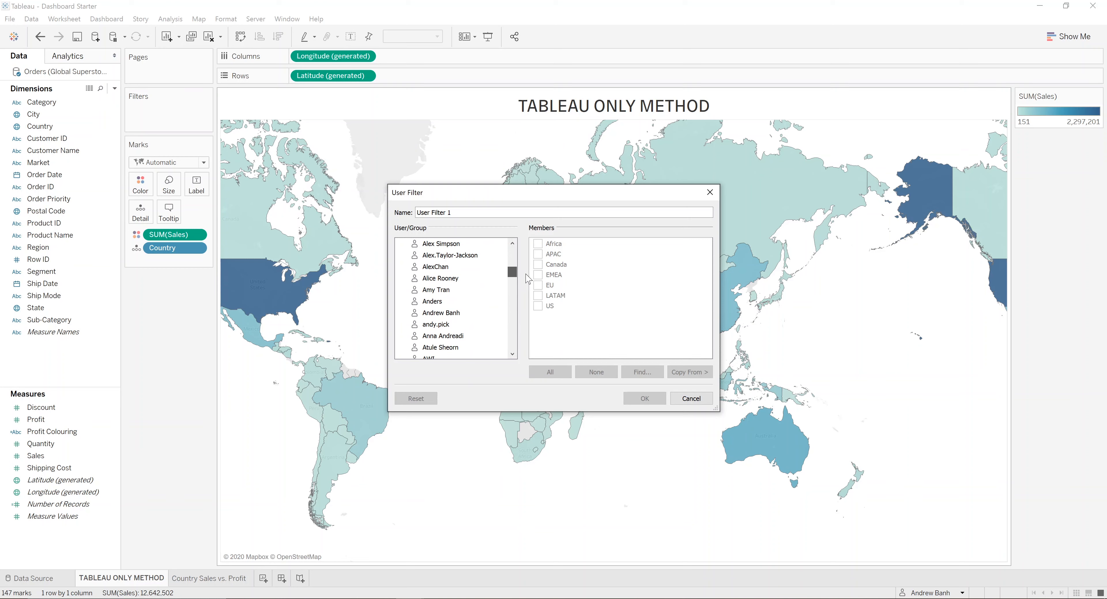
drag(528, 279, 528, 279)
click(478, 313)
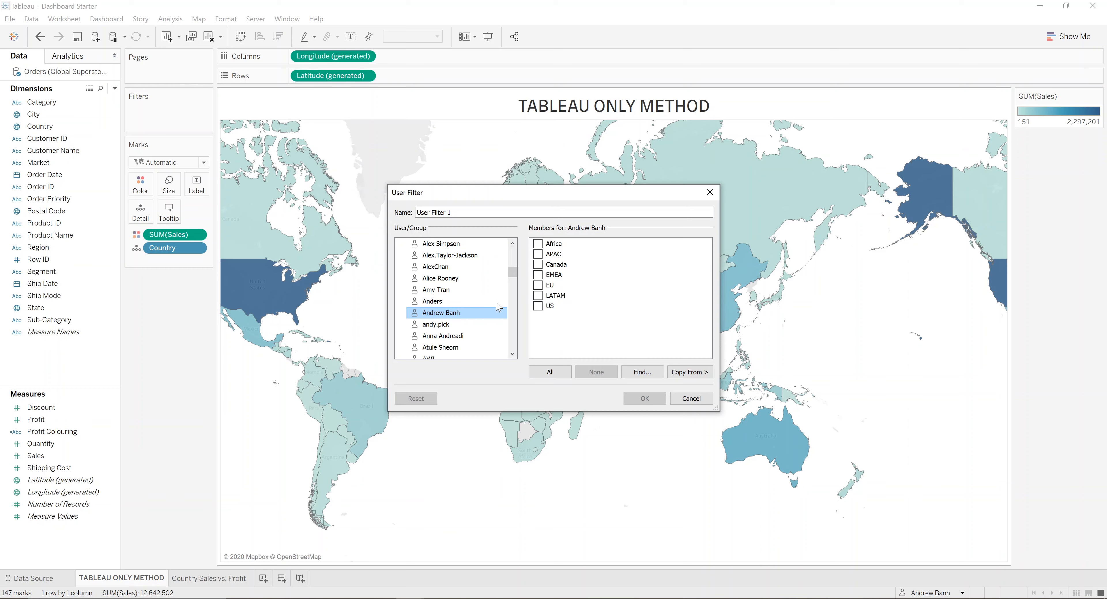
click(549, 372)
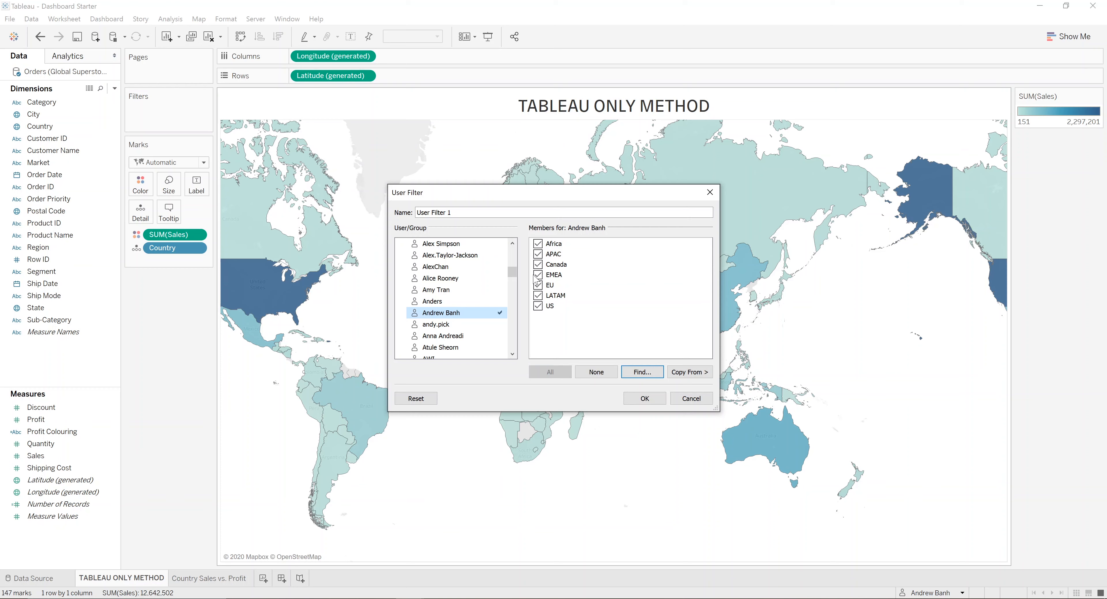
Step: Further down the user list, allow one user only the APAC market and another only Canada
drag(512, 274, 514, 279)
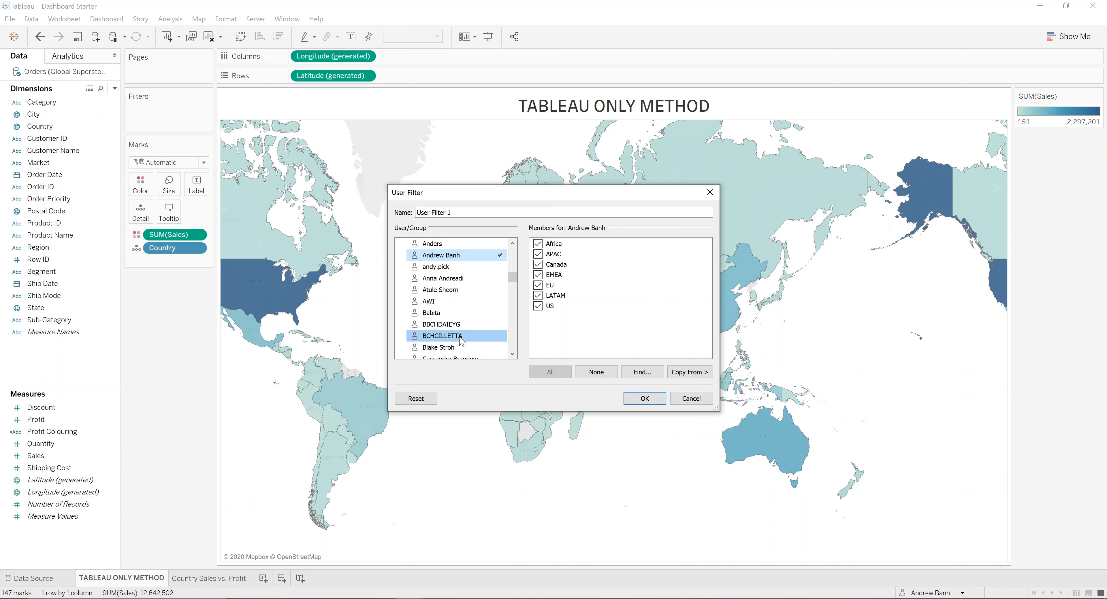
click(464, 347)
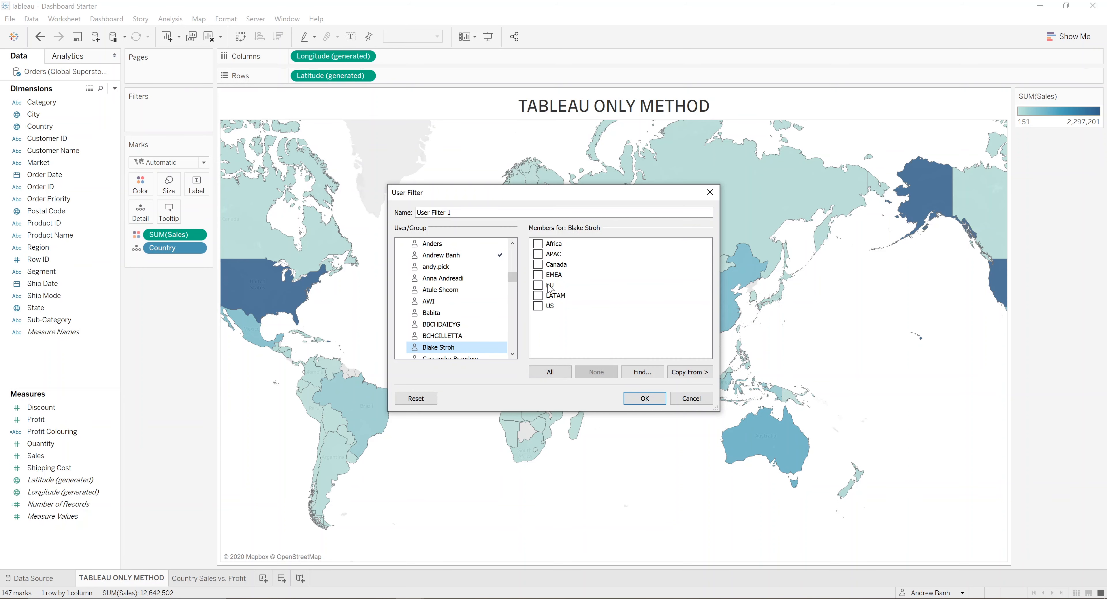
click(538, 254)
drag(513, 281, 515, 287)
click(492, 301)
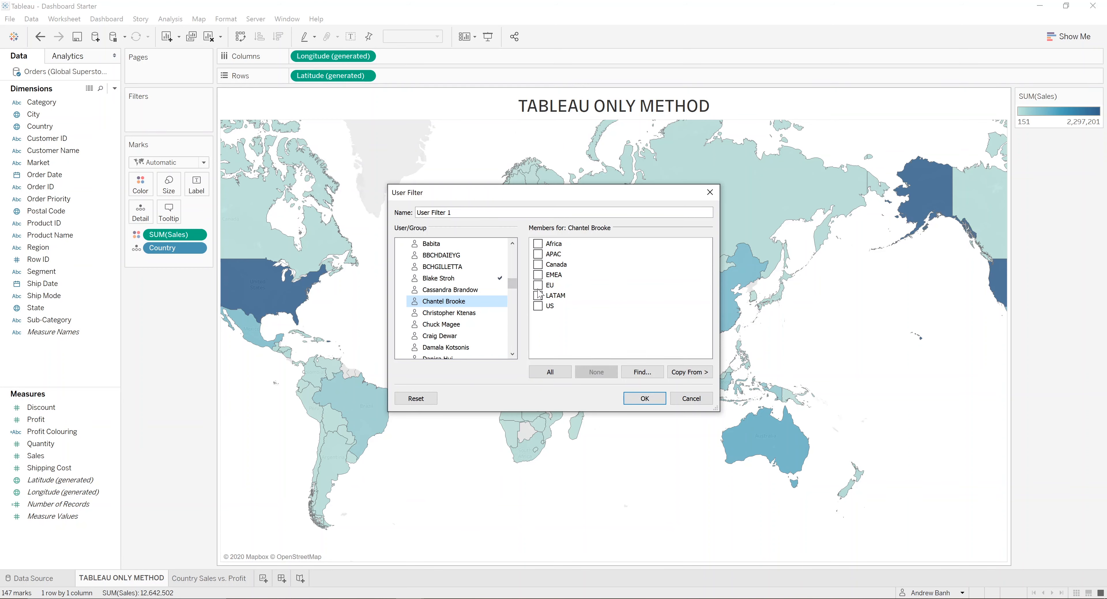
click(537, 265)
Step: Allow one more user only the US market and save the user filter
drag(514, 282, 514, 285)
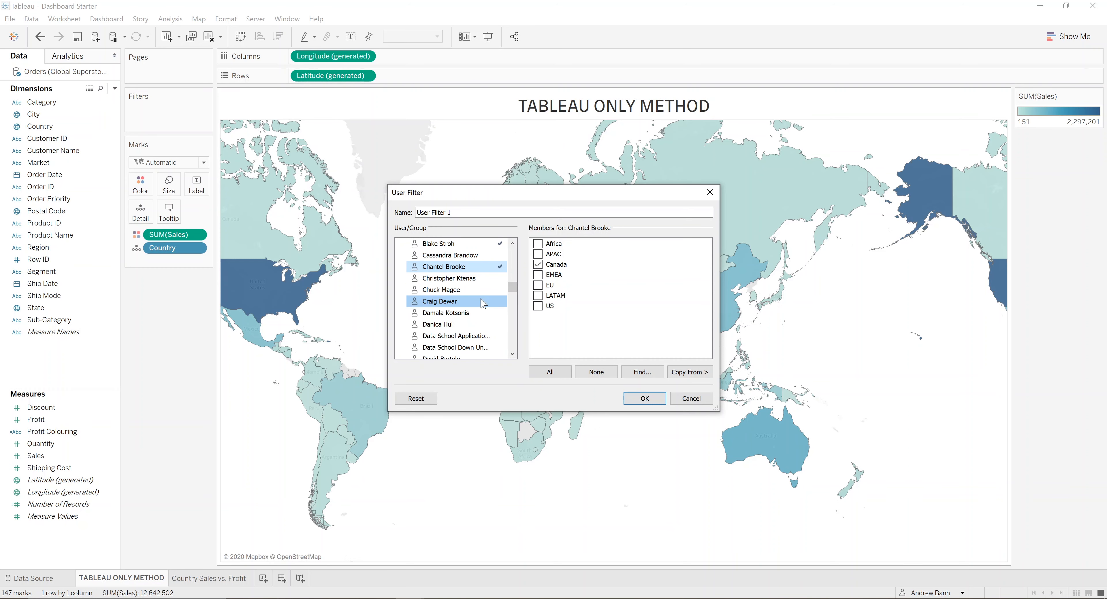
click(486, 301)
click(538, 306)
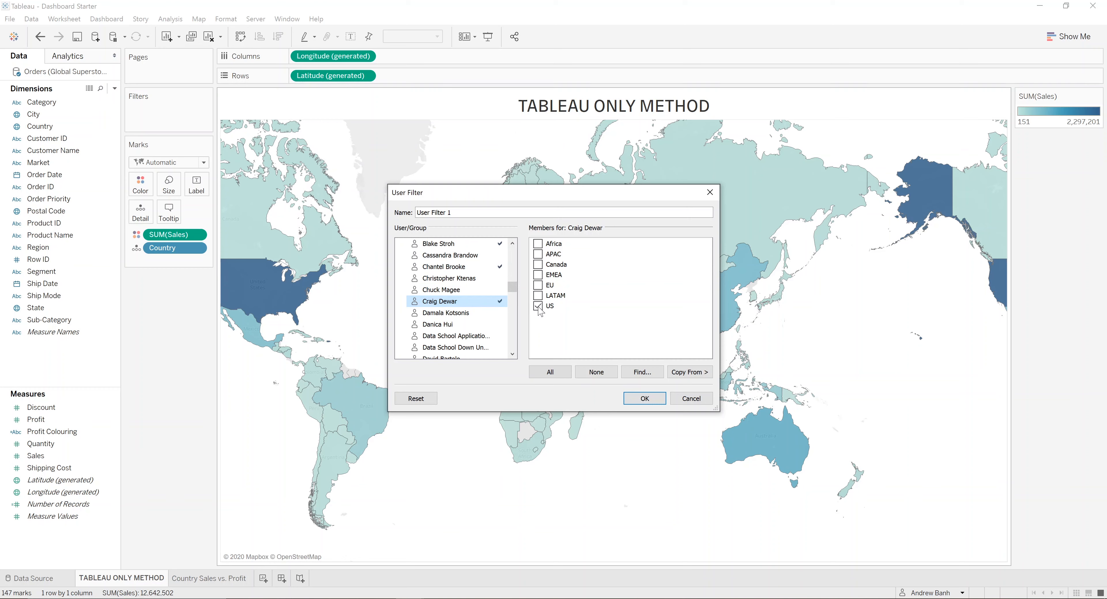
click(645, 398)
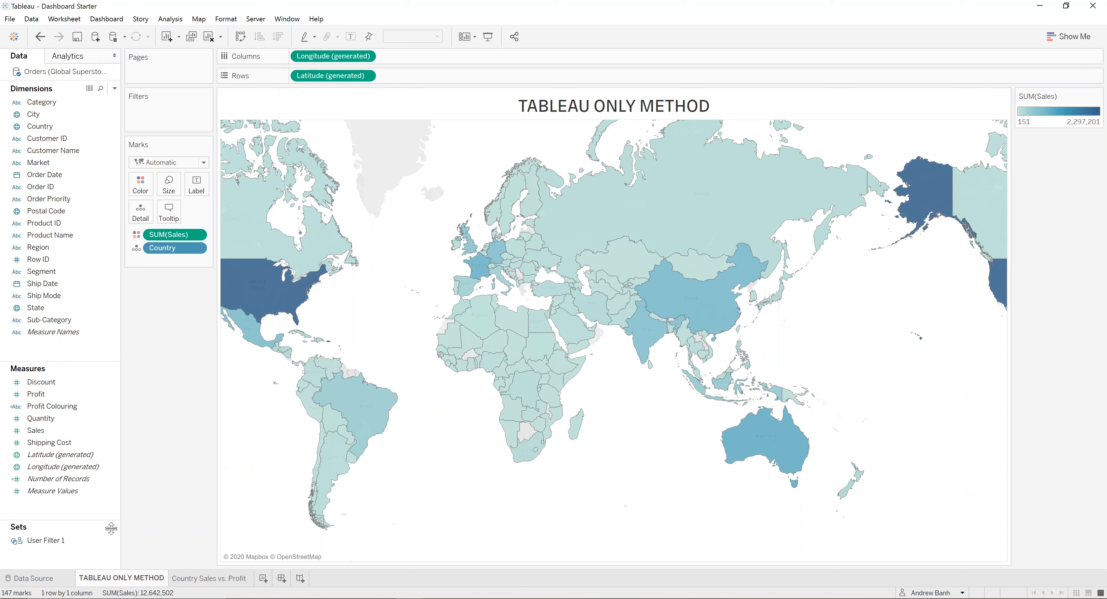
Step: Rename the user filter set as Market User Filter and apply it as a filter on the map sheet
right_click(61, 543)
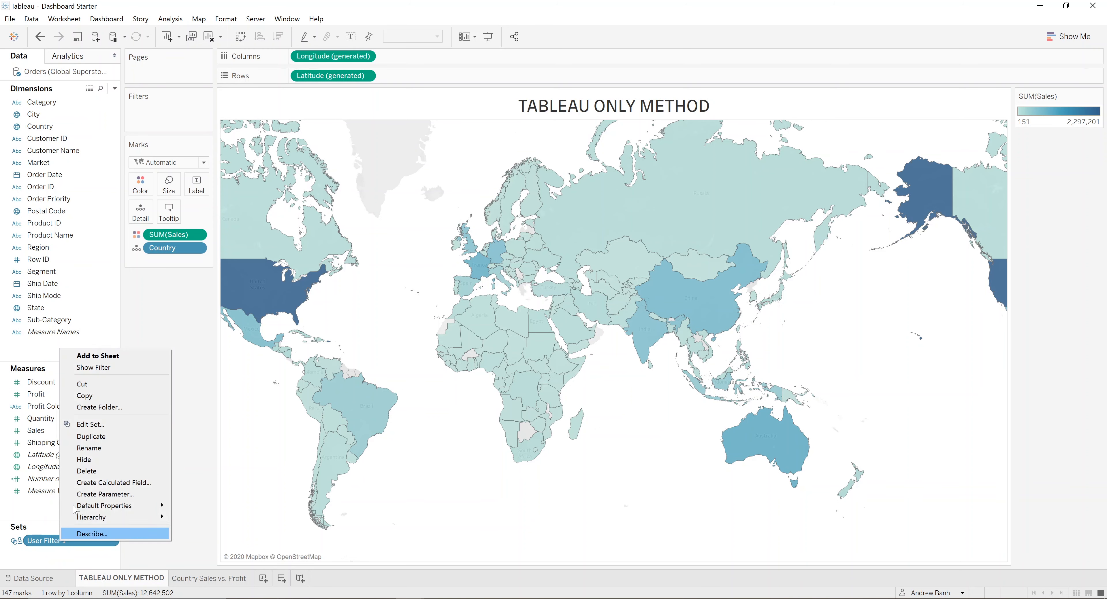
click(105, 449)
text(Market U)
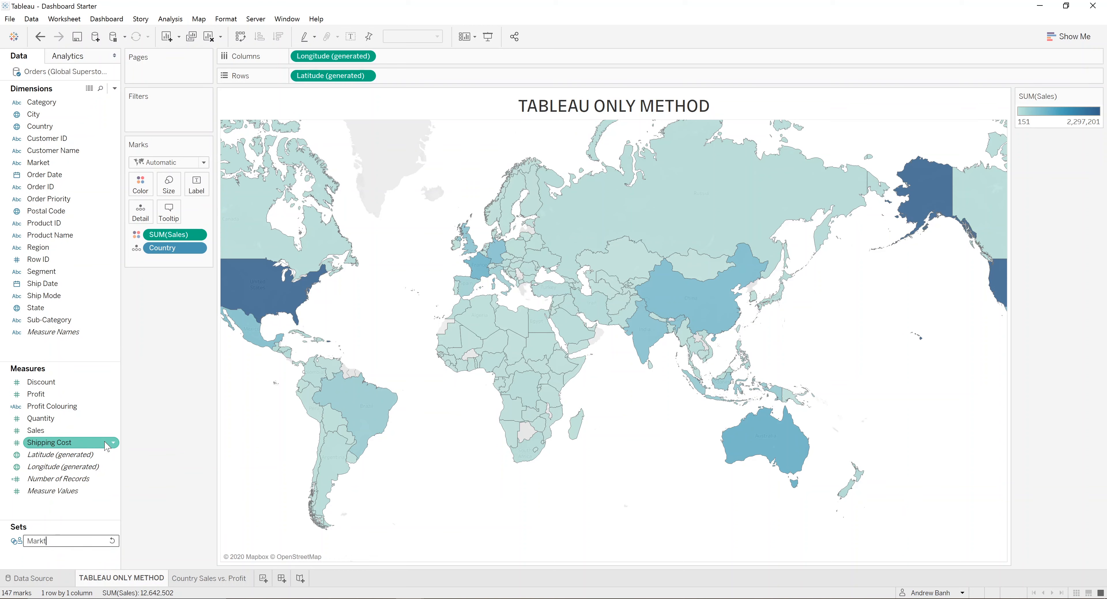
text(ser Filter)
key(Return)
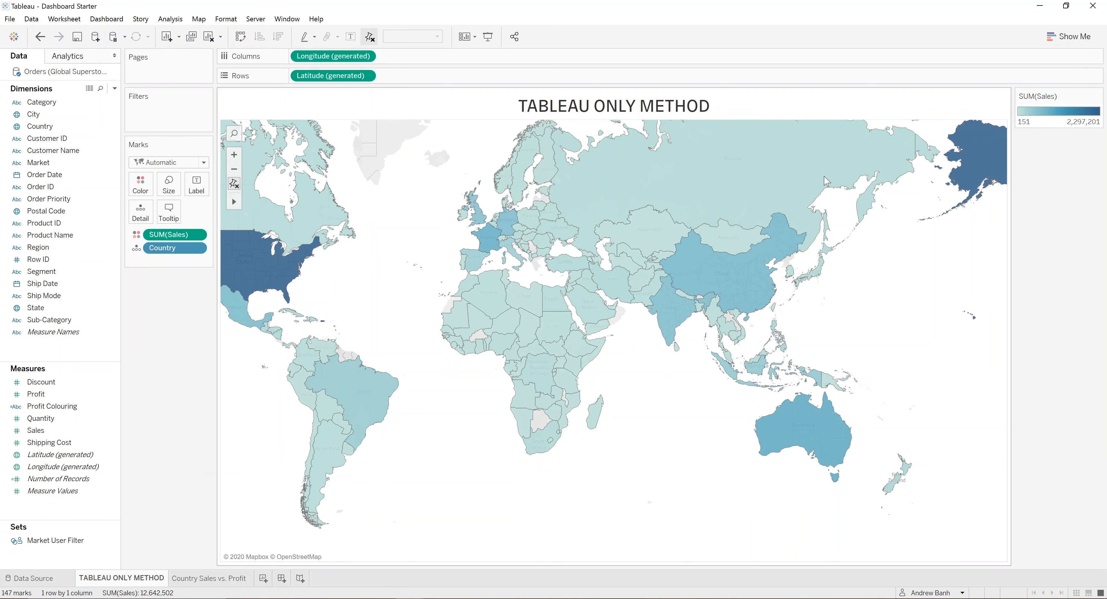
click(103, 544)
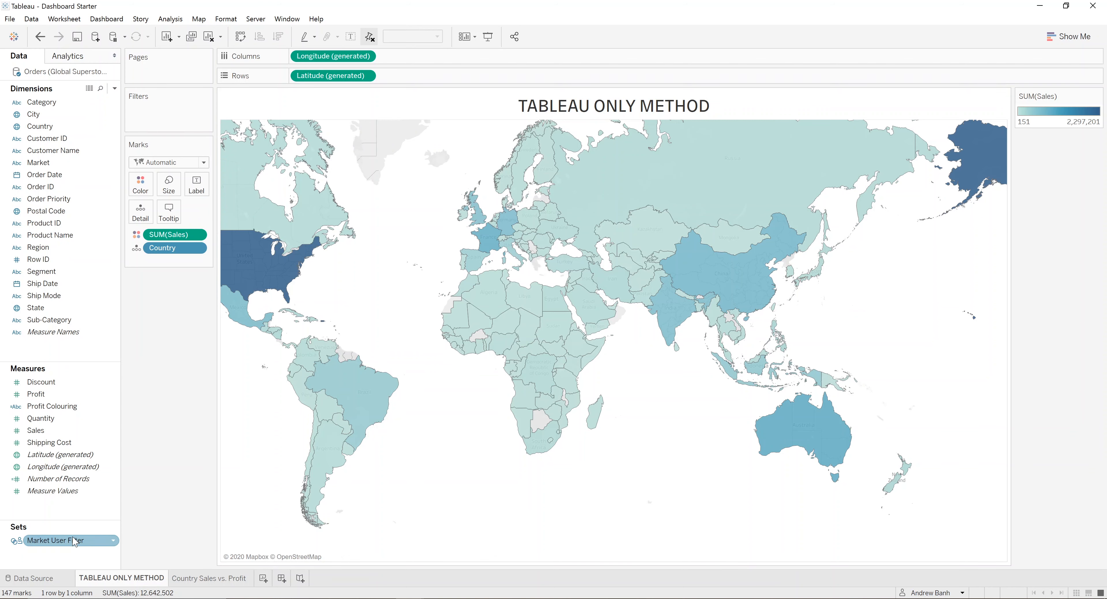
drag(69, 542, 171, 116)
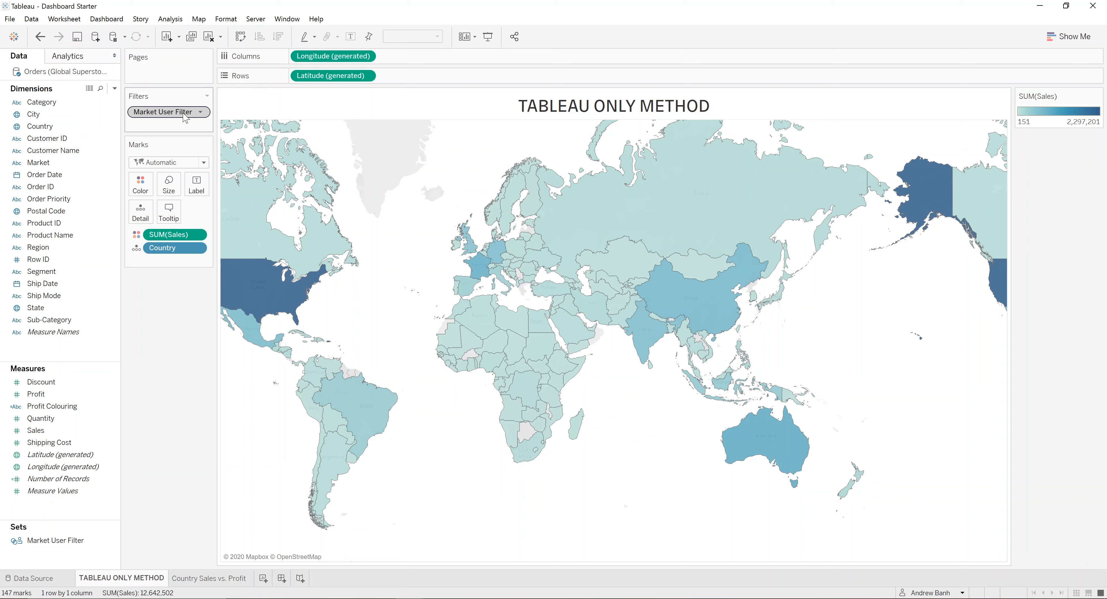
Step: On the Country Sales vs. Profit sheet, list Country as rows and filter it to the countries from Afghanistan to Bahrain
click(194, 579)
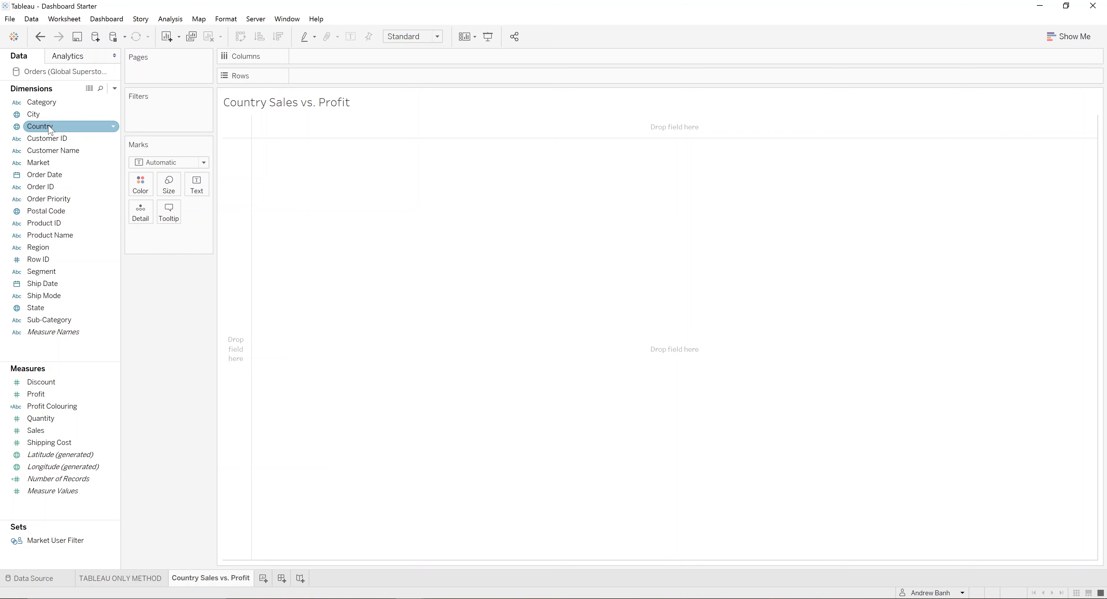
drag(50, 130, 324, 75)
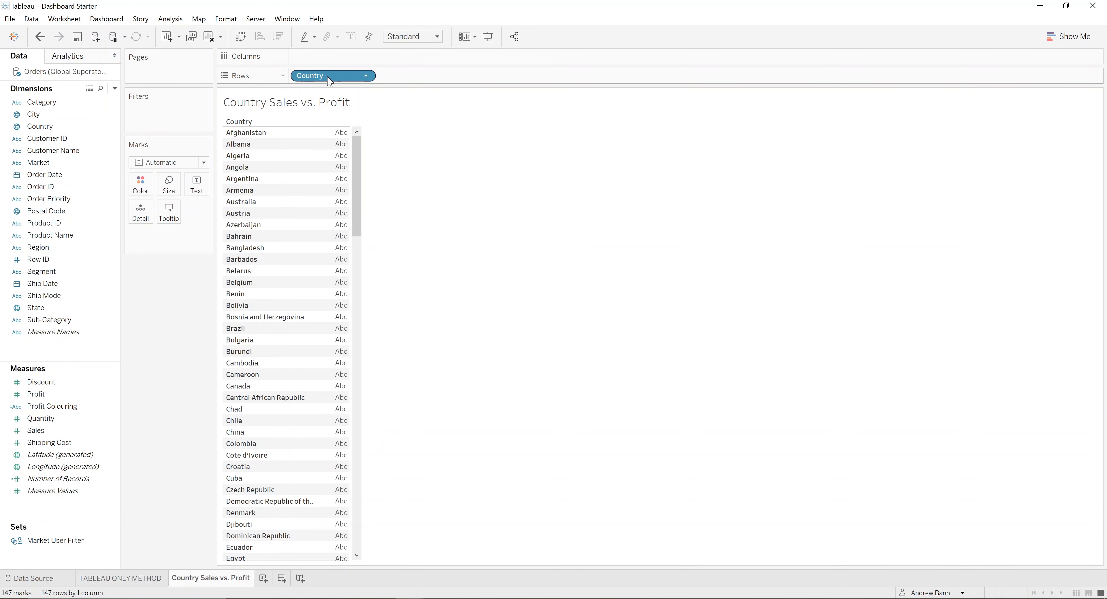
drag(333, 80, 178, 116)
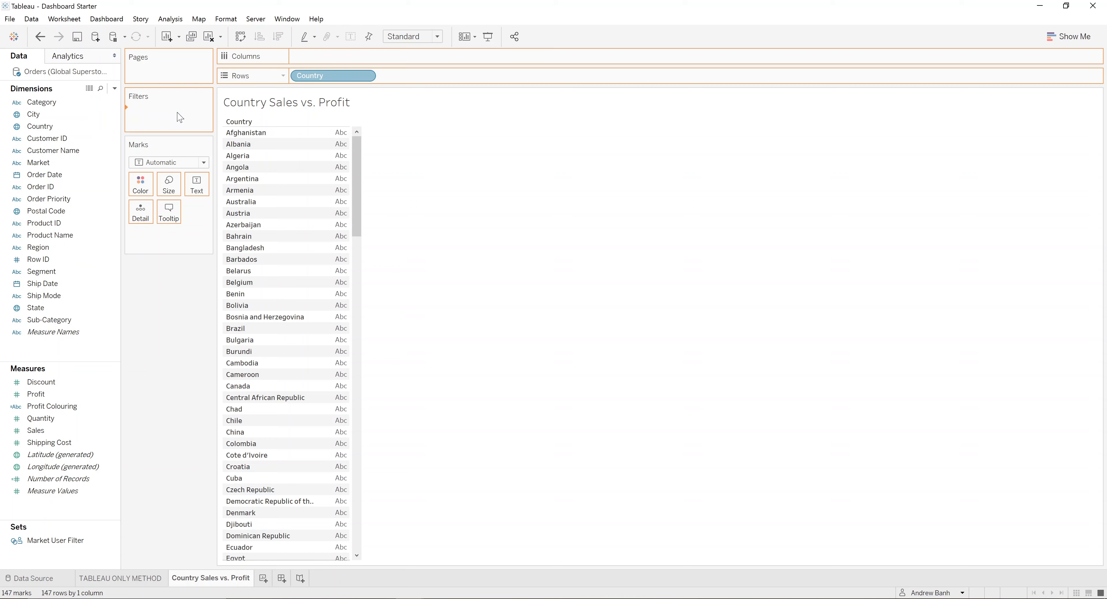
click(500, 342)
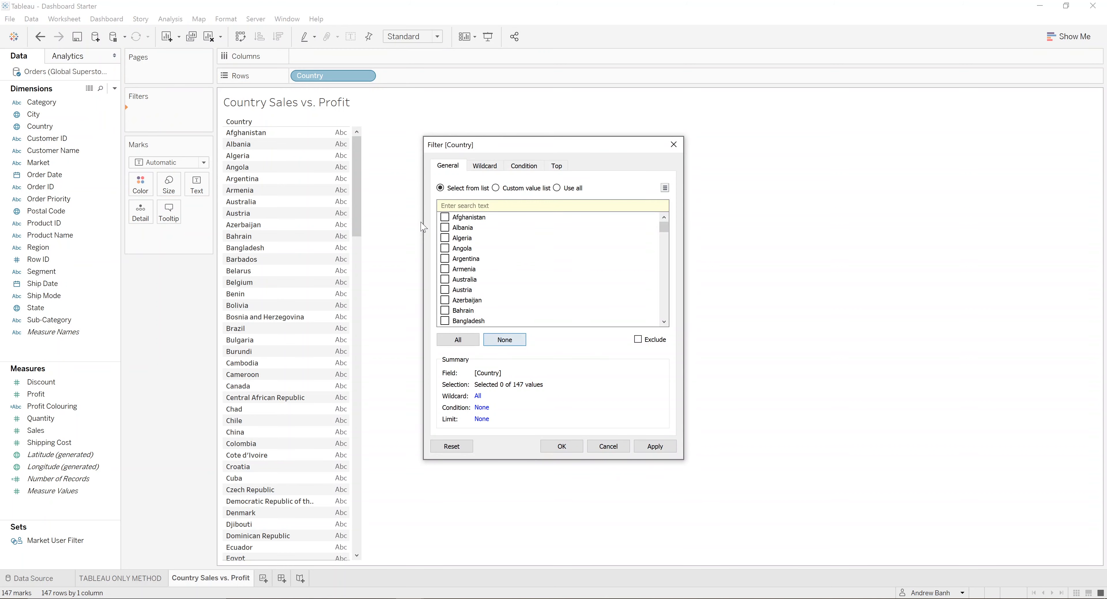
click(448, 218)
shift+click(455, 310)
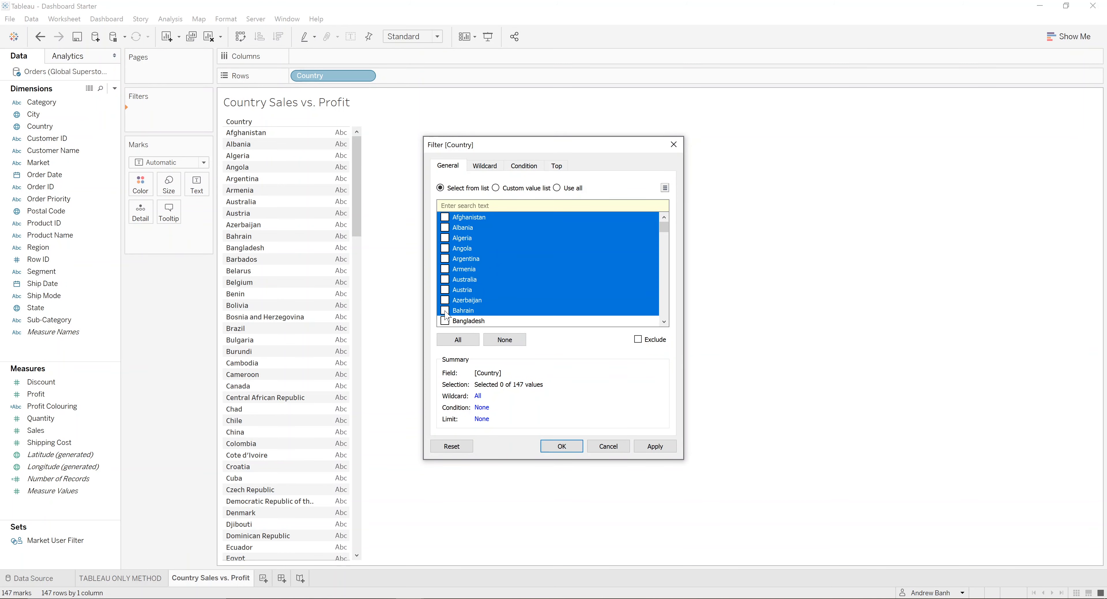
click(653, 447)
click(566, 449)
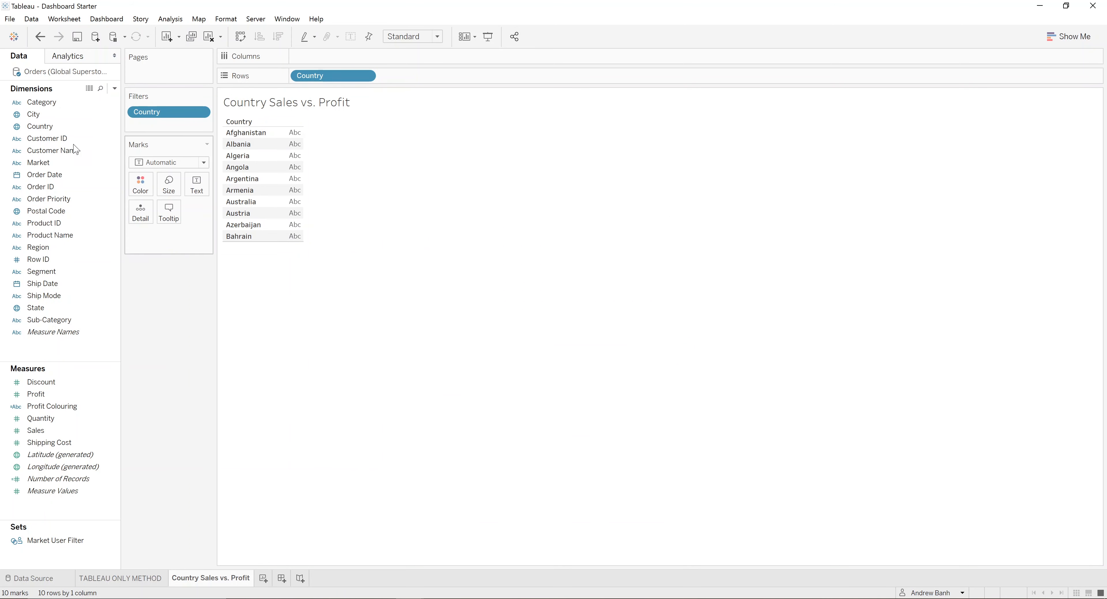
click(57, 430)
double_click(57, 430)
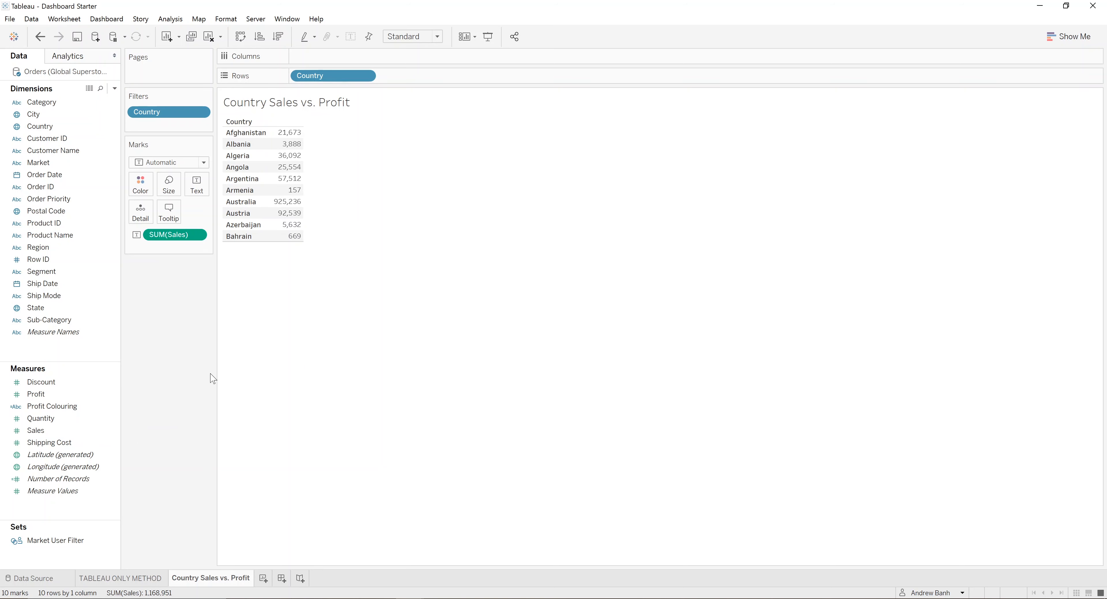
key(ctrl+z)
Step: Add Sales and Profit side by side as columns to chart both measures as bars per country
click(76, 420)
click(63, 431)
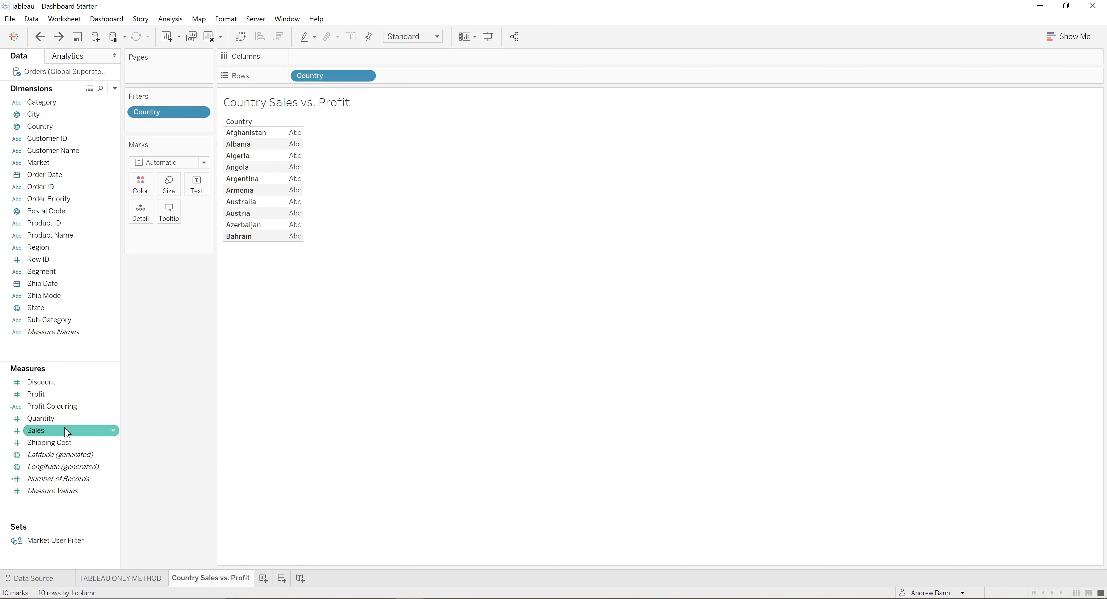
drag(64, 430, 338, 59)
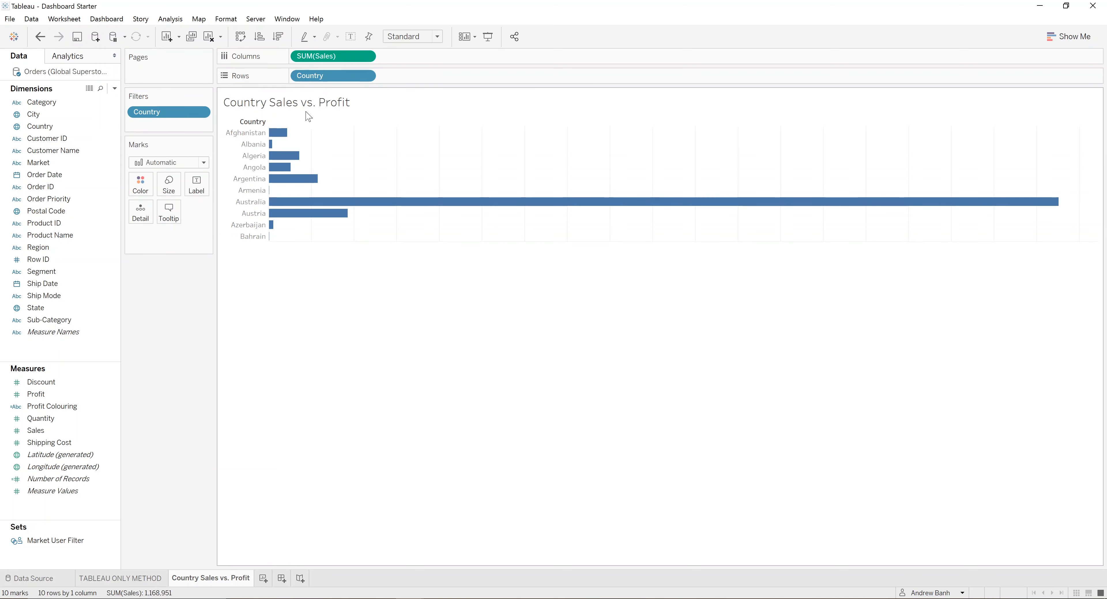
click(62, 395)
mouse_move(62, 397)
mouse_down()
mouse_move(113, 374)
mouse_move(430, 88)
mouse_move(408, 51)
mouse_move(435, 65)
mouse_up()
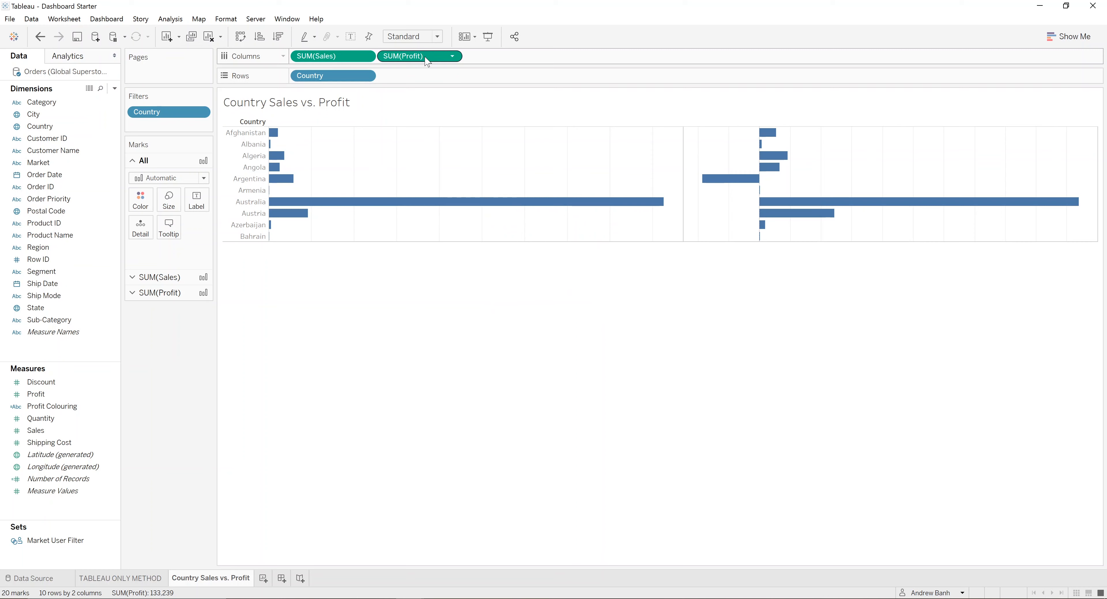
Step: Show the axis headers below the Sales and Profit bars
click(528, 185)
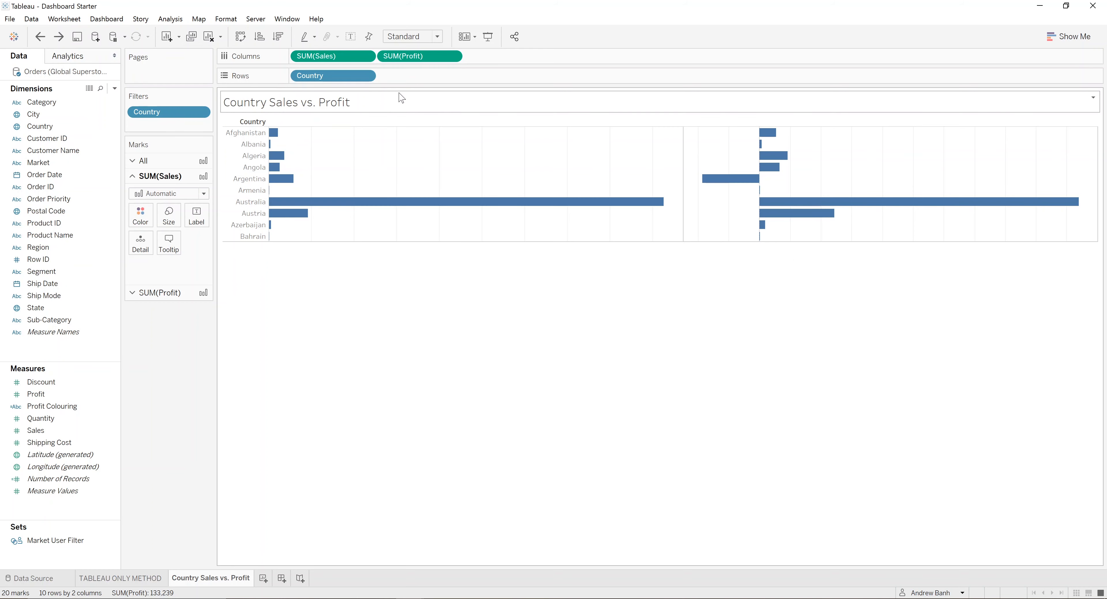
right_click(350, 61)
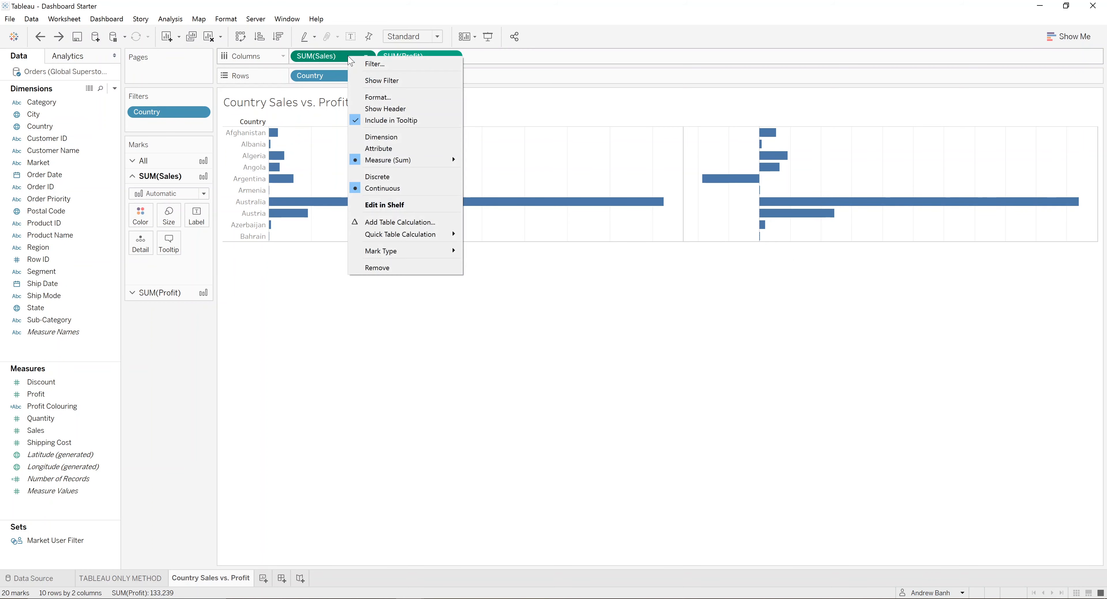
click(389, 109)
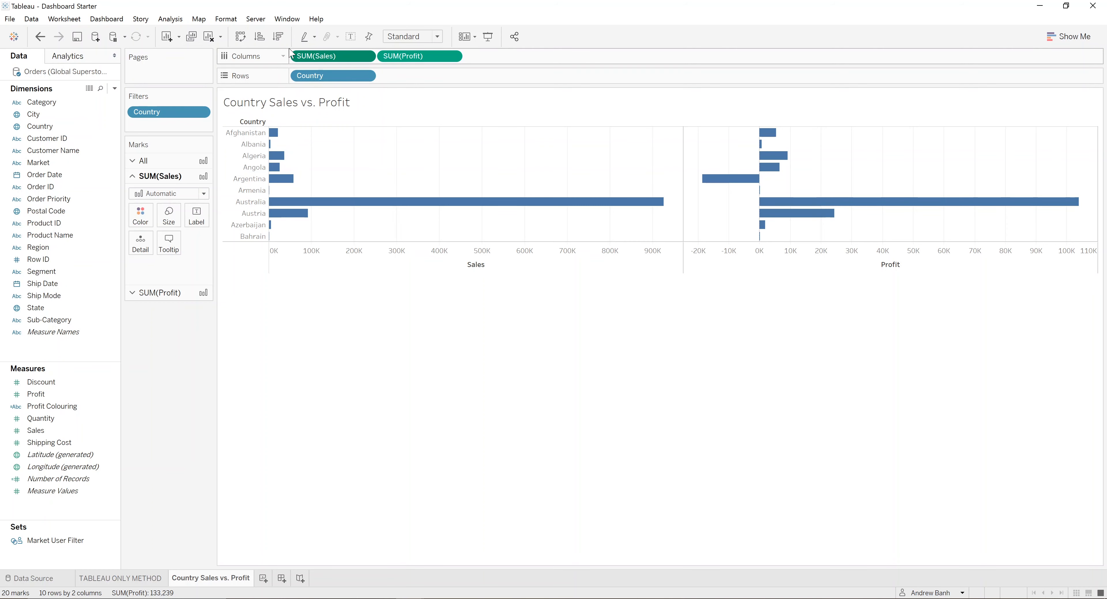
mouse_move(284, 157)
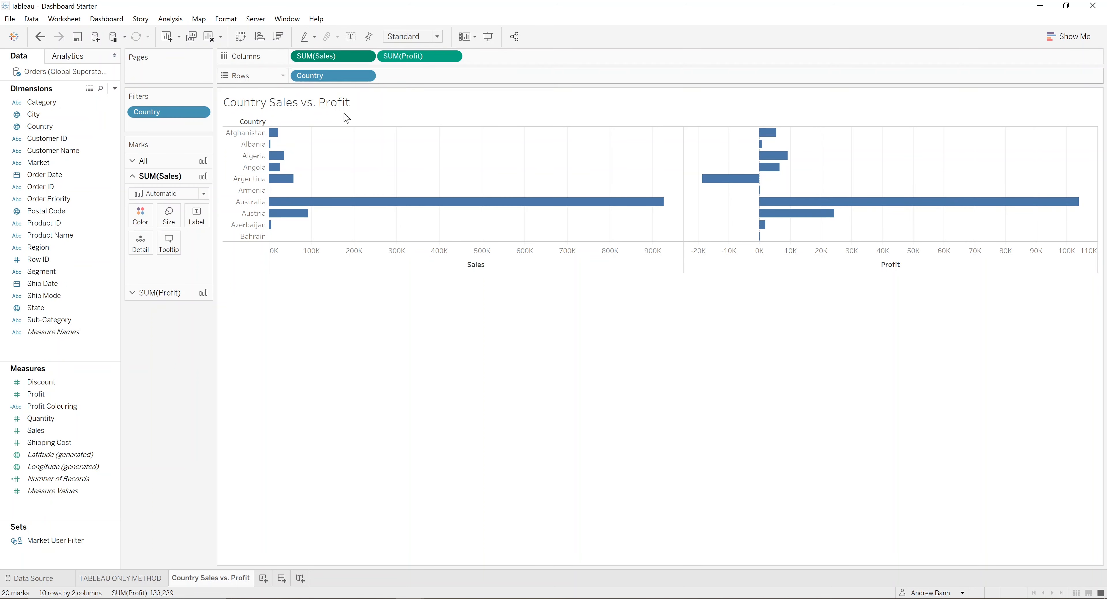
mouse_move(430, 203)
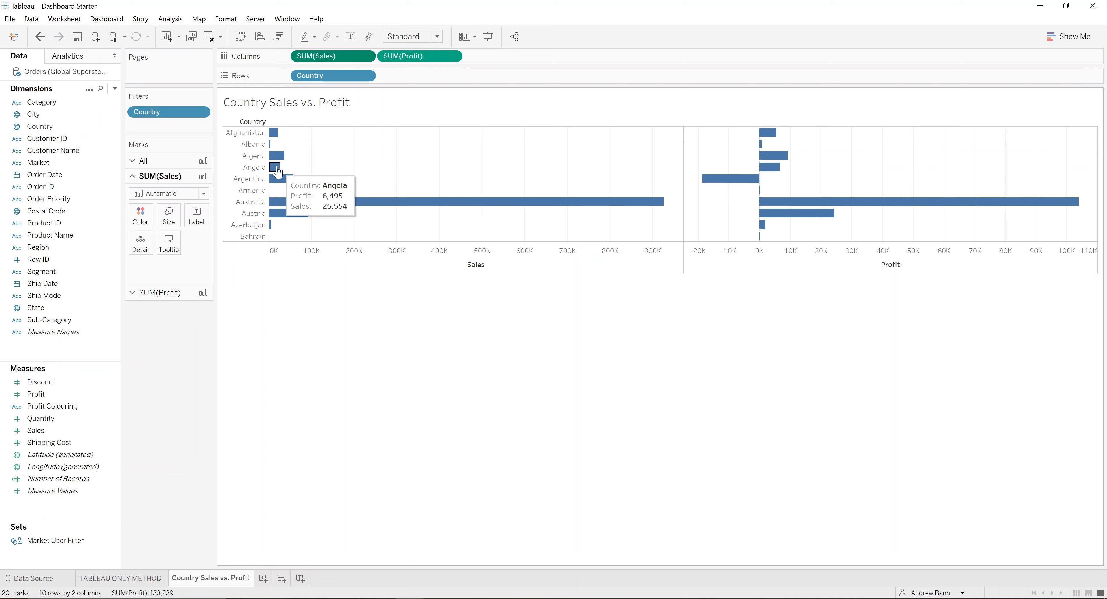
Step: Sort the countries by descending Sales and label the bars with their Sales and Profit values
mouse_move(279, 134)
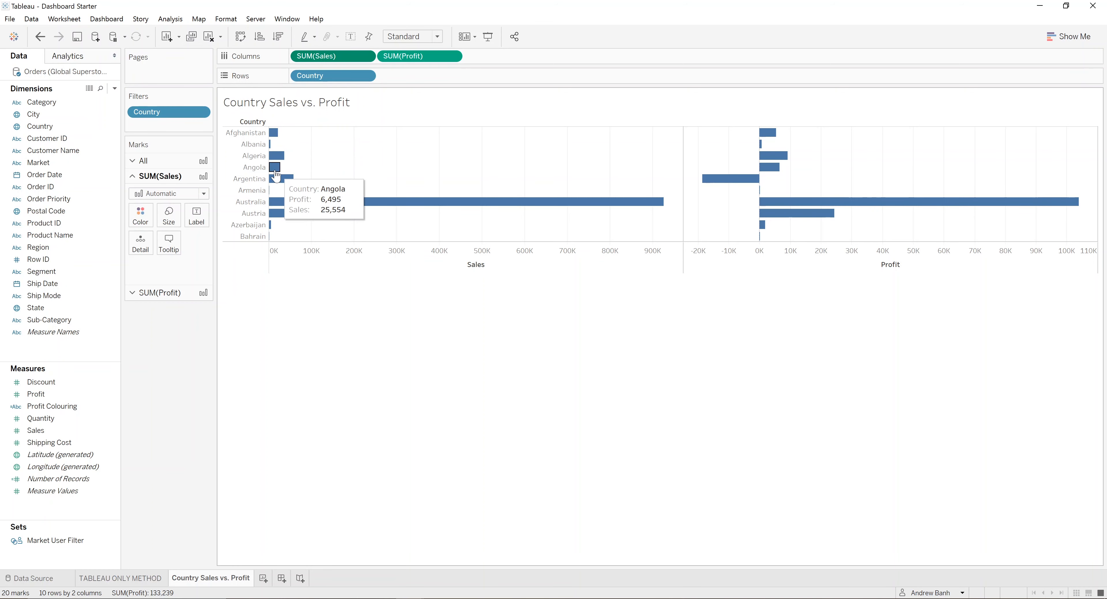
click(278, 36)
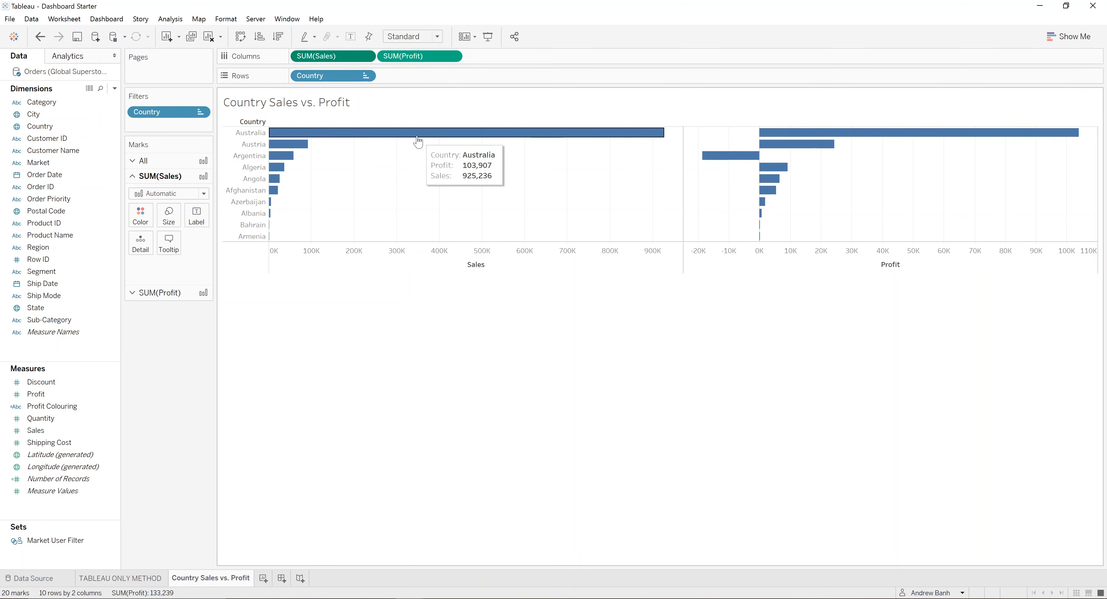
drag(351, 57, 193, 215)
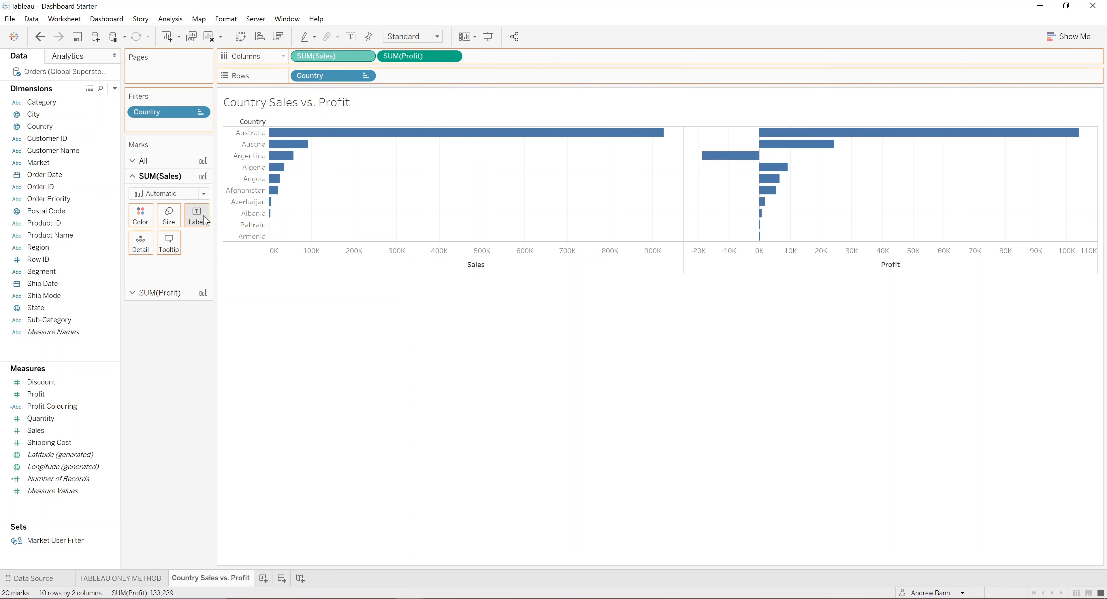
click(160, 293)
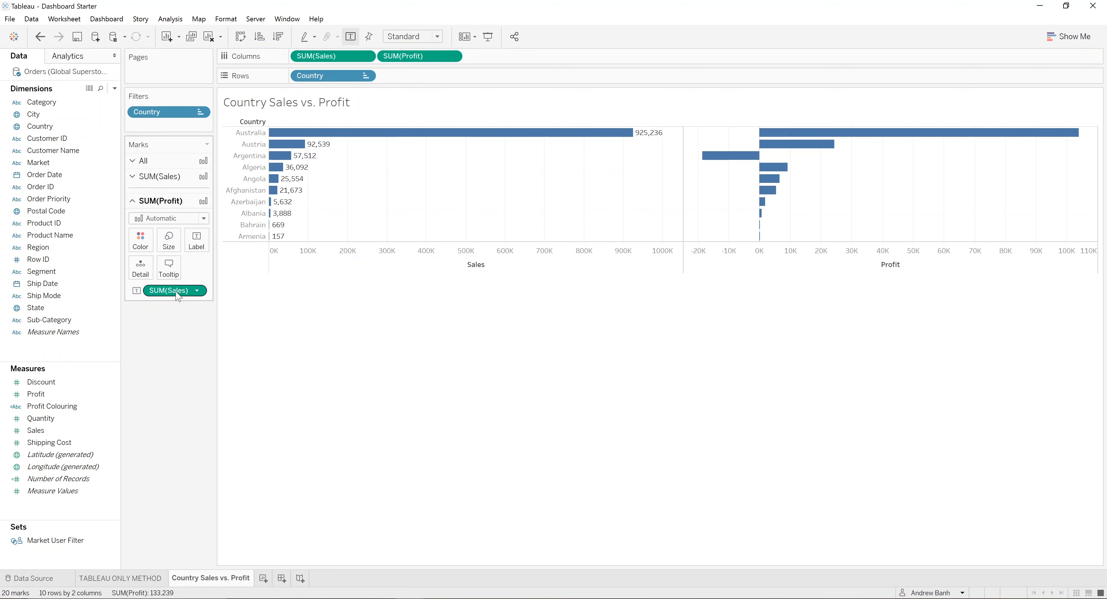
drag(428, 64, 204, 236)
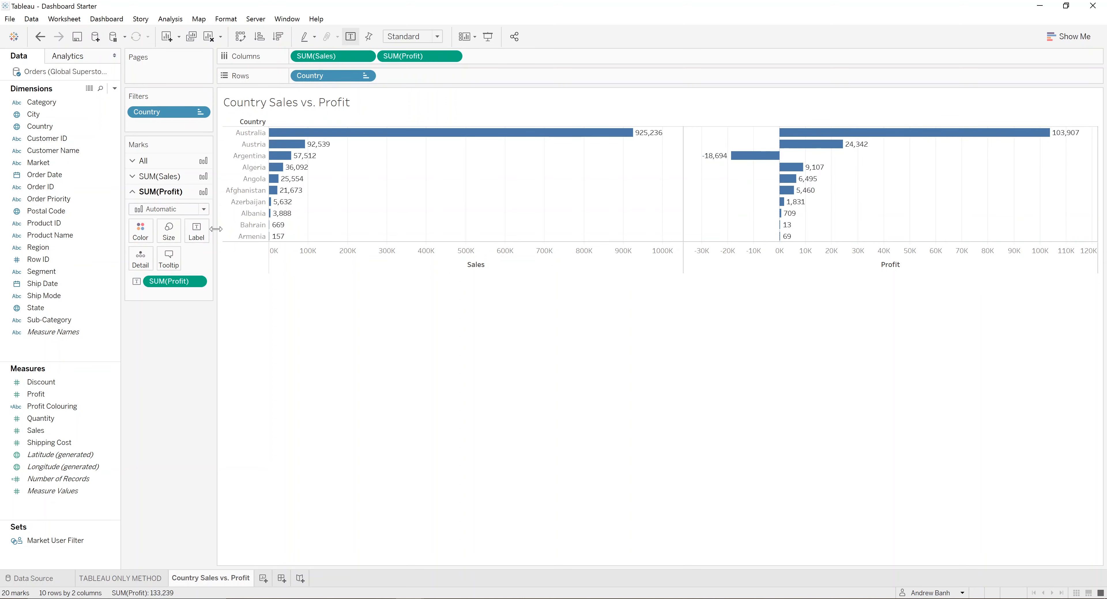
Step: Make the Sales bar labels bold and increase the height of the country rows
click(159, 176)
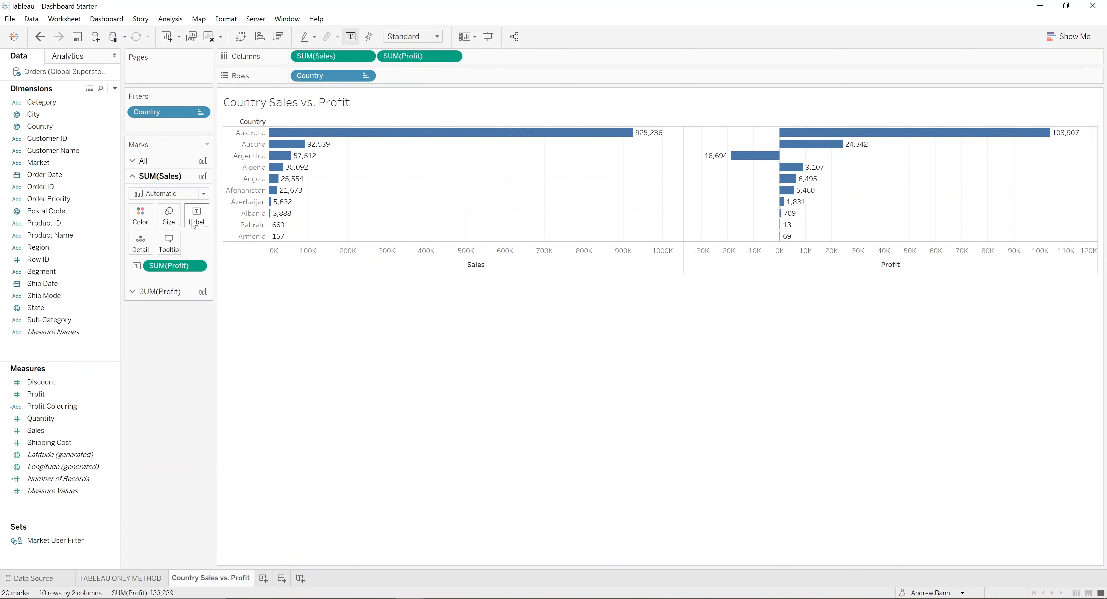
click(208, 226)
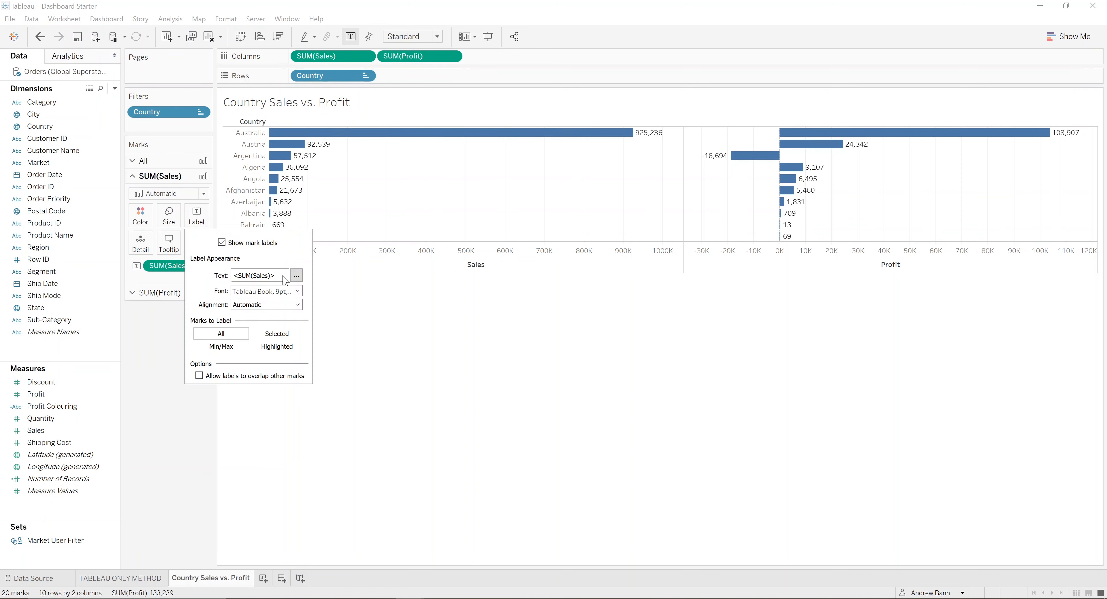
click(295, 275)
key(ctrl+a)
key(ctrl+b)
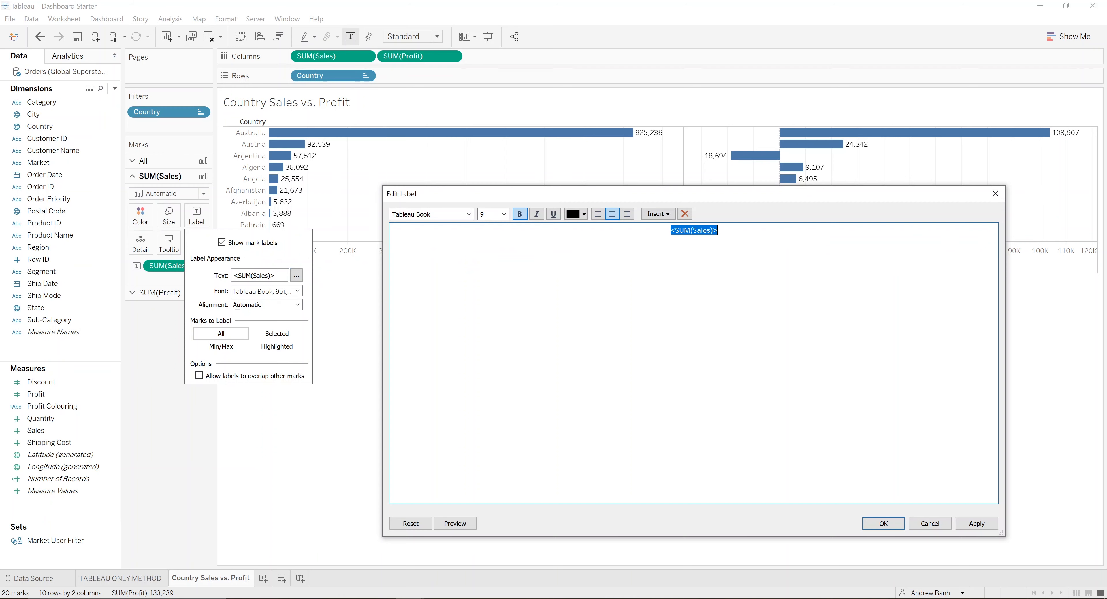
click(881, 524)
click(521, 325)
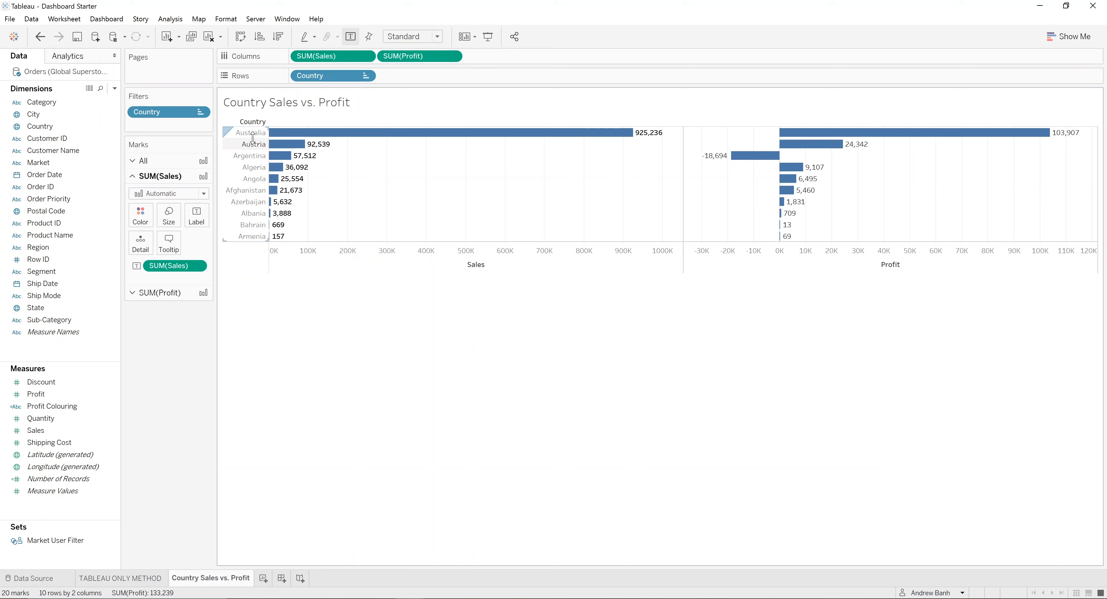
drag(252, 137, 253, 145)
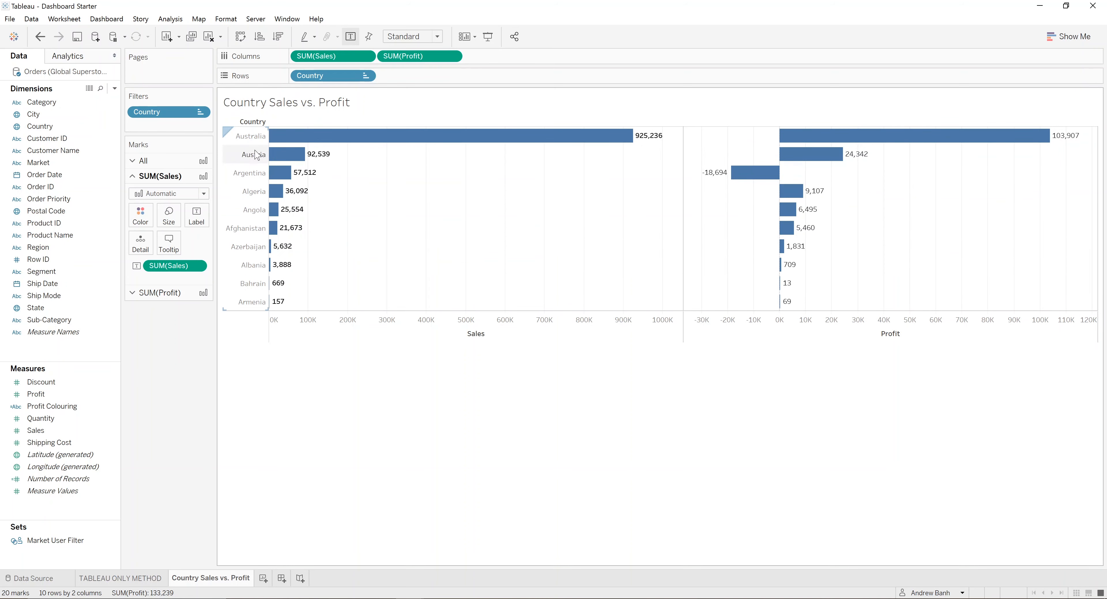
Step: Make the Profit bar labels bold
click(160, 293)
click(205, 238)
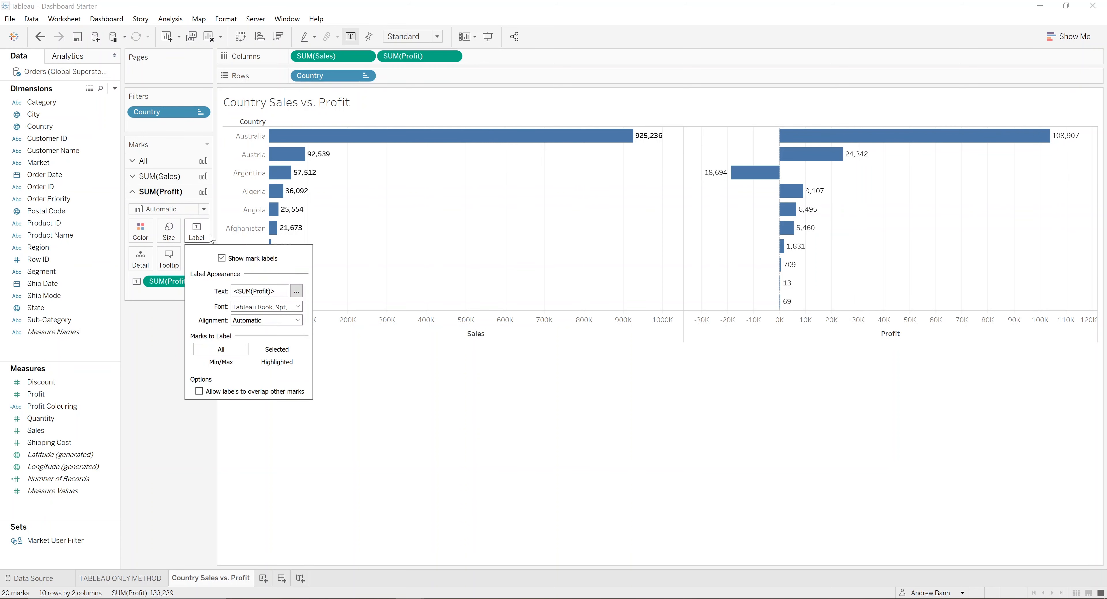
click(296, 291)
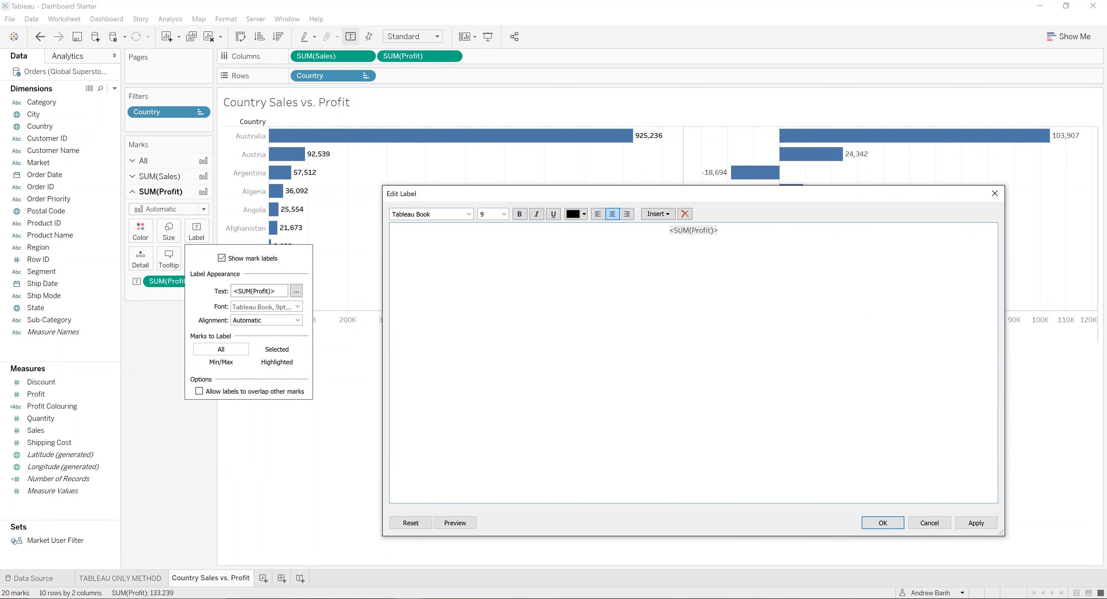
key(ctrl+a)
key(ctrl+b)
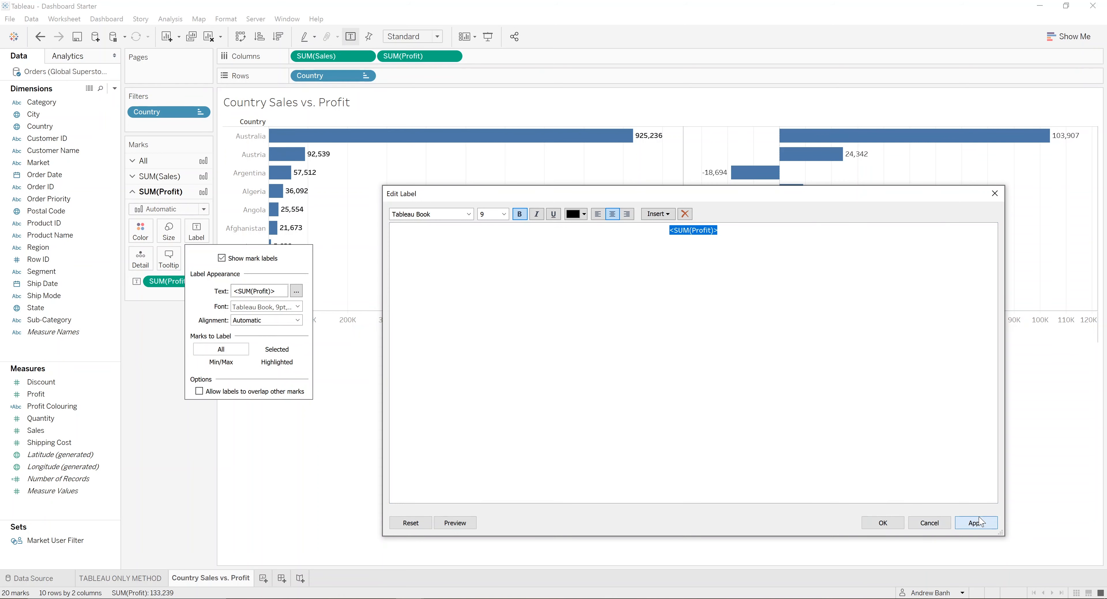
click(977, 522)
click(883, 524)
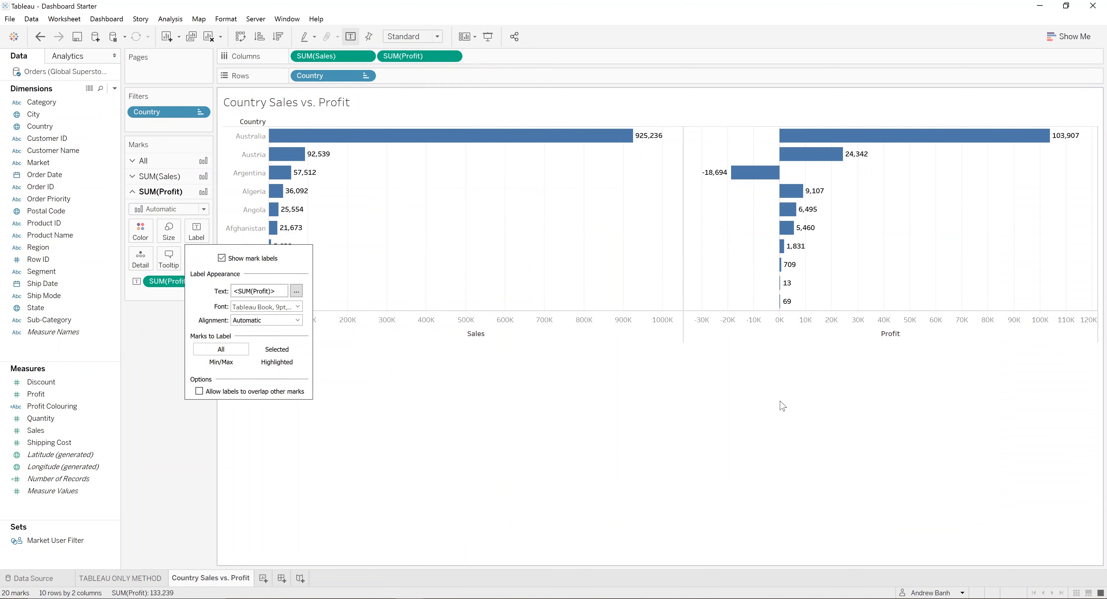
click(516, 283)
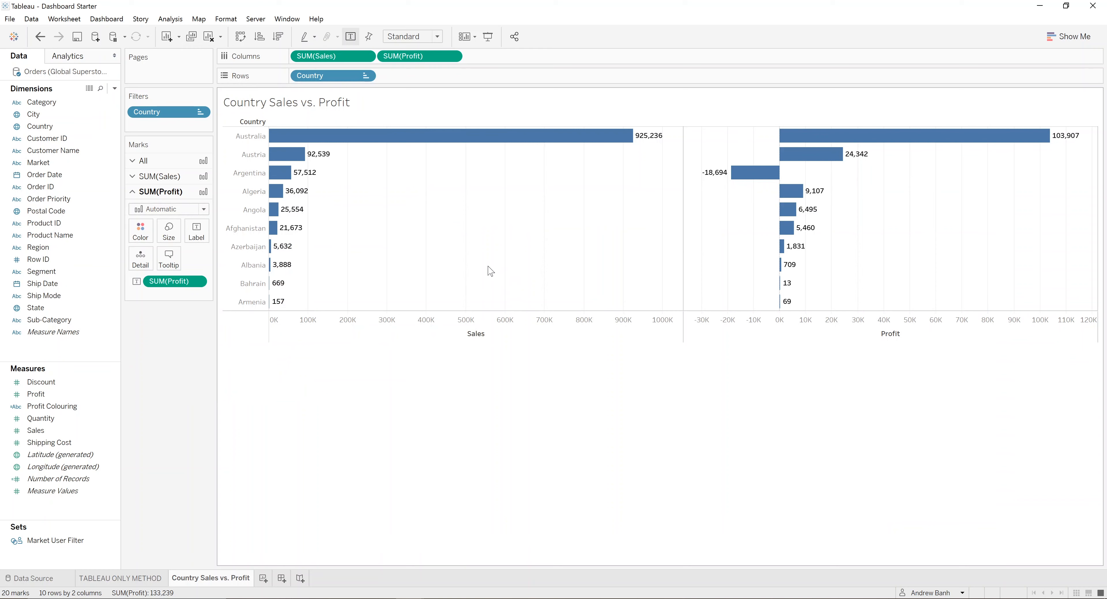
Step: Hide the Sales and Profit axis headers and set the column grid lines to None
right_click(530, 322)
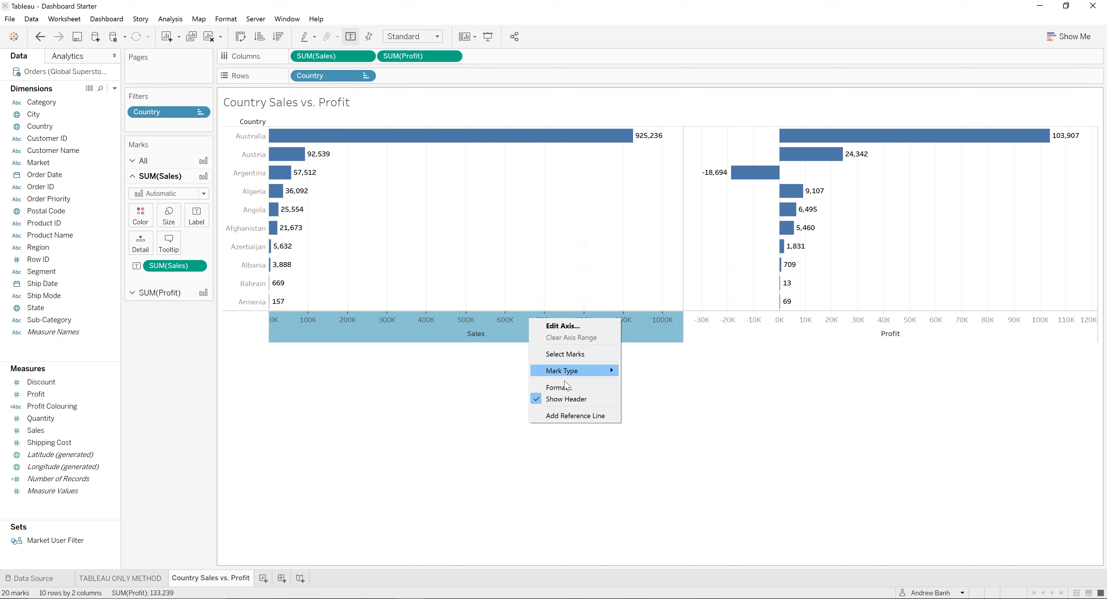
click(566, 401)
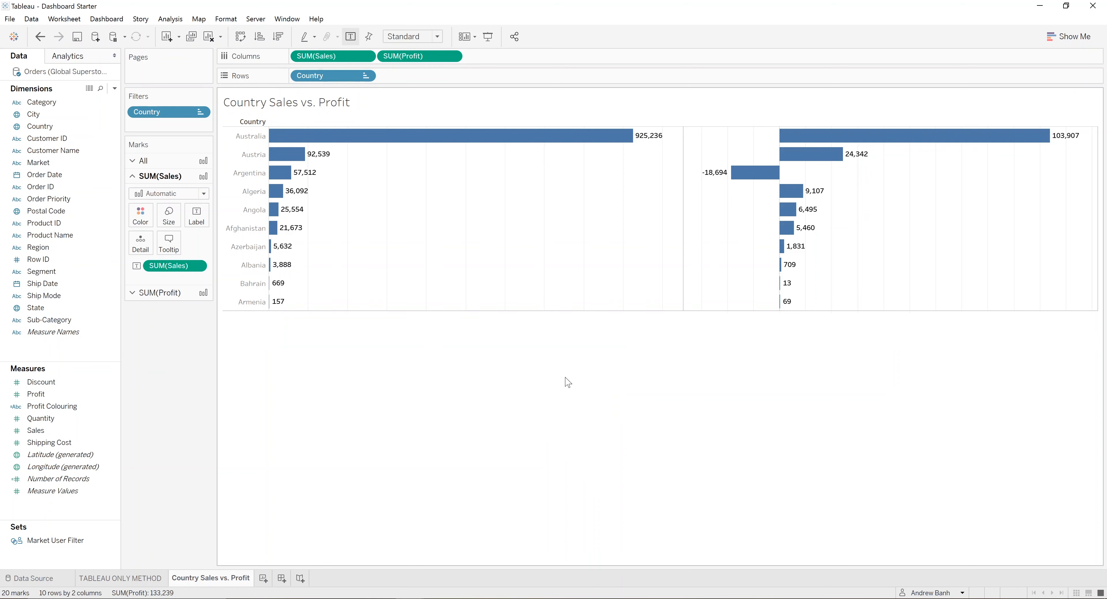
right_click(500, 227)
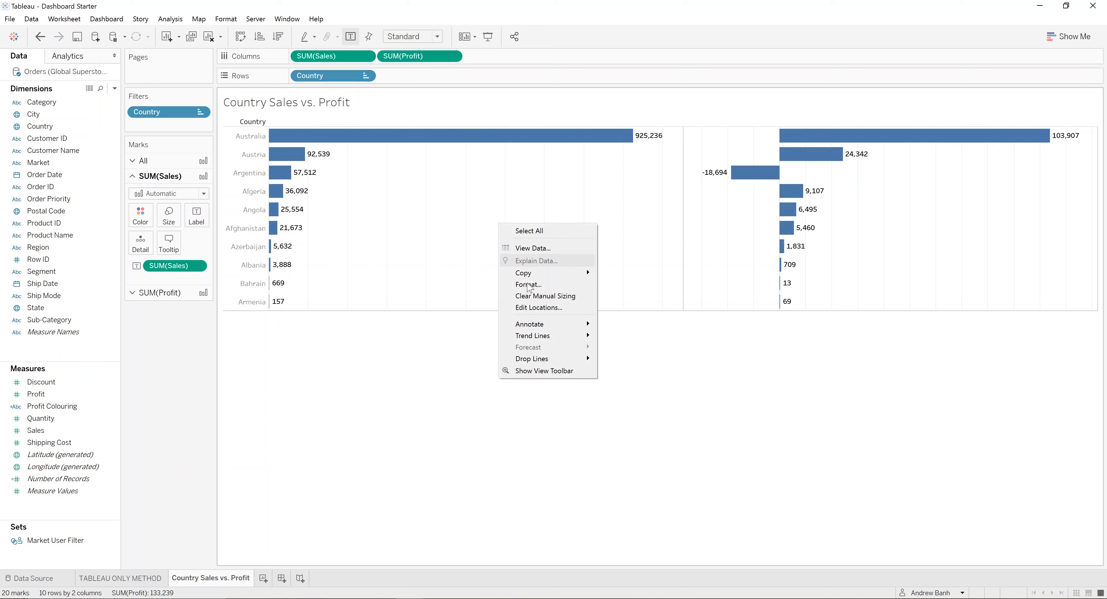
click(549, 284)
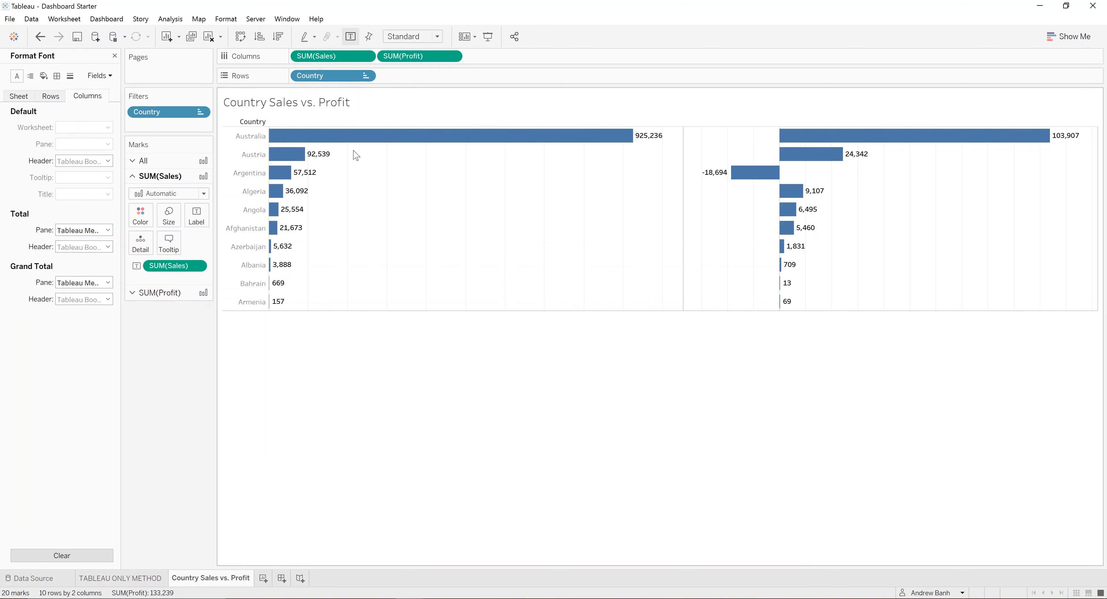
click(73, 79)
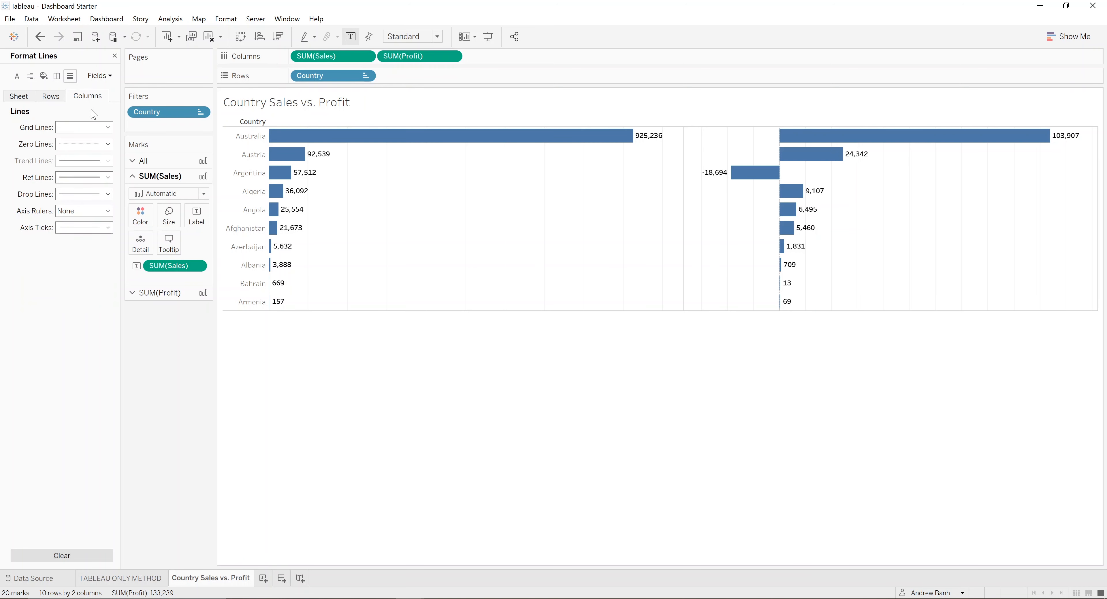
click(104, 128)
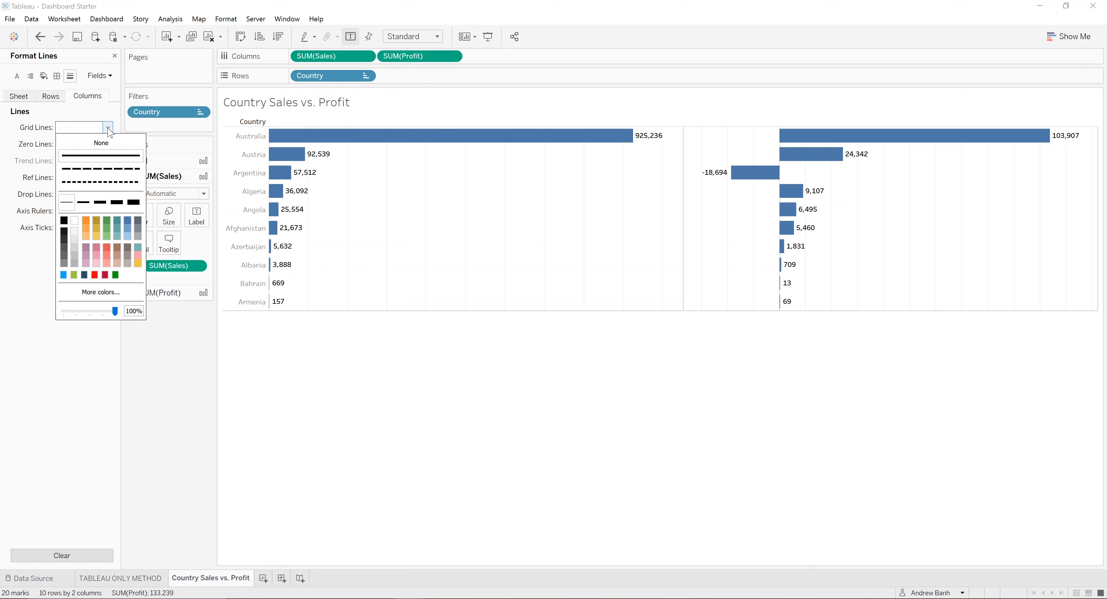
click(108, 146)
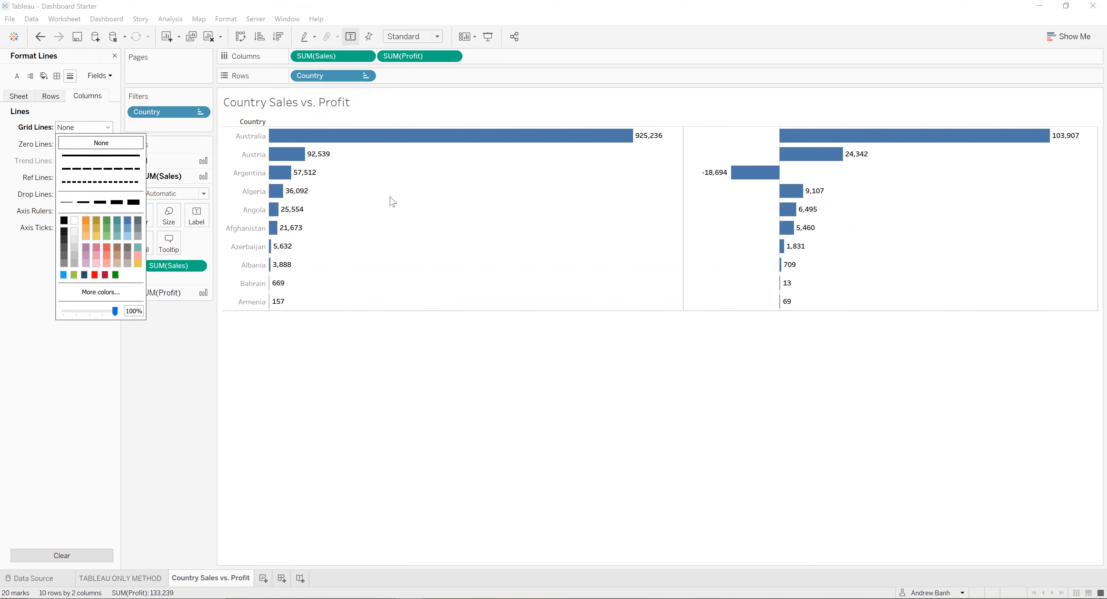
click(488, 219)
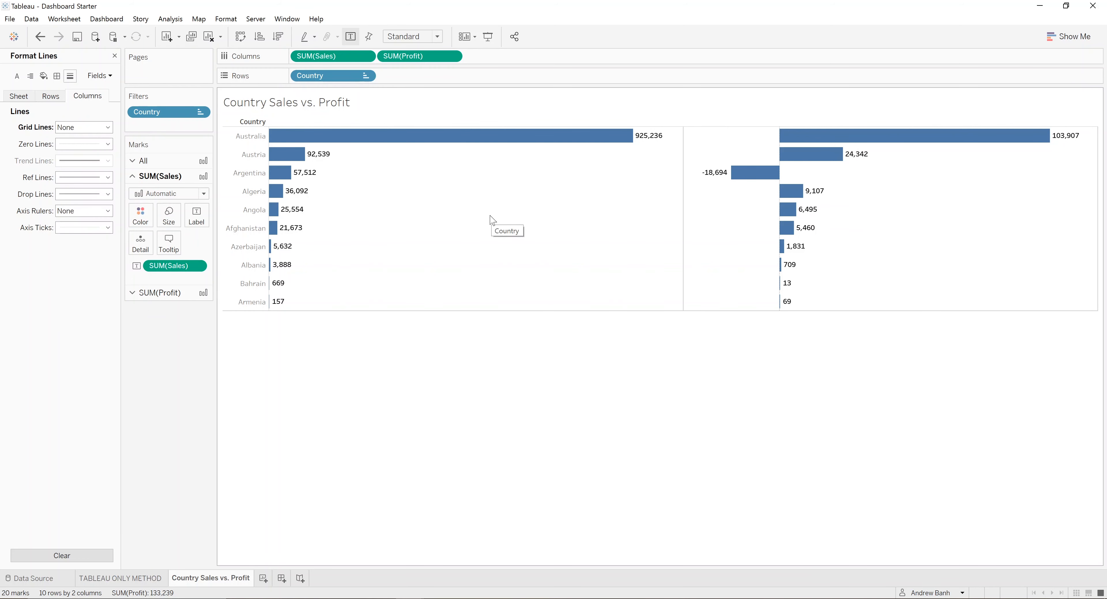
Step: Close the line formatting options on the TABLEAU ONLY METHOD sheet and return to the Country Sales vs. Profit sheet
key(alt)
click(122, 579)
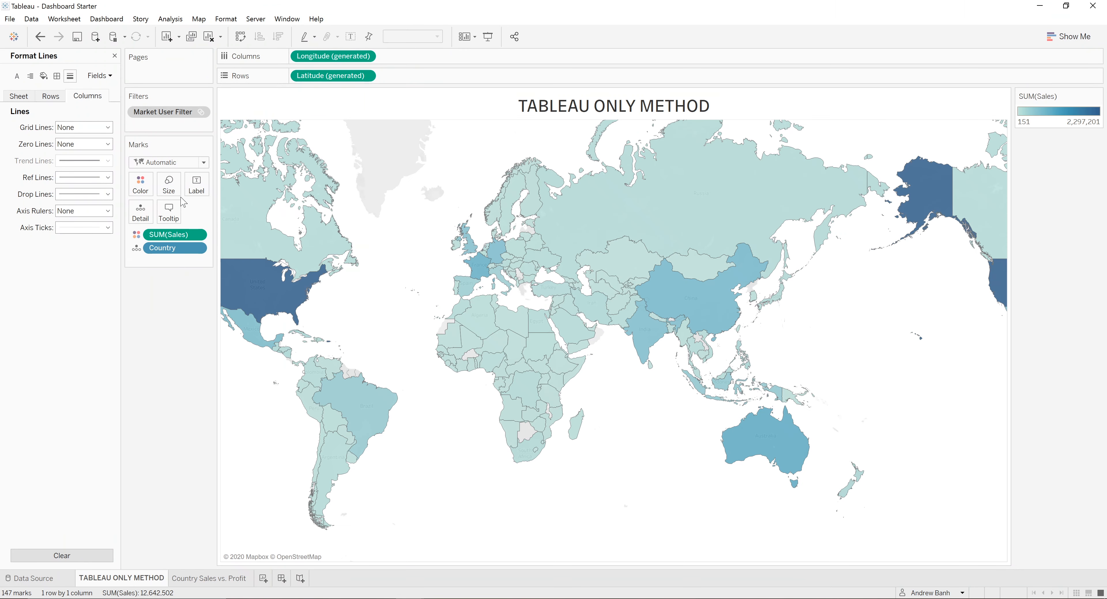
click(116, 58)
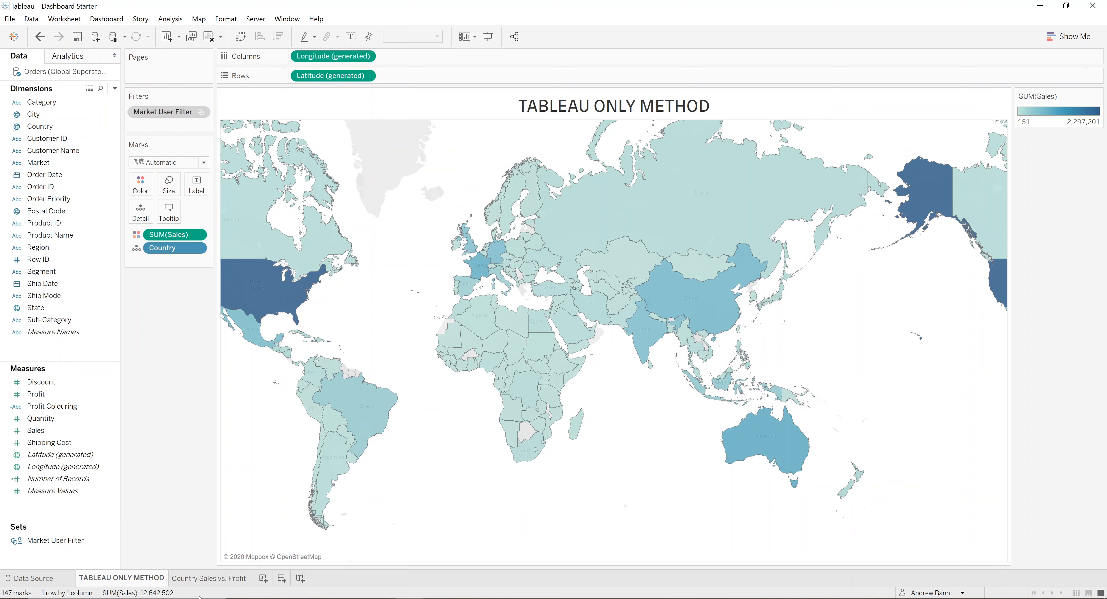
click(205, 579)
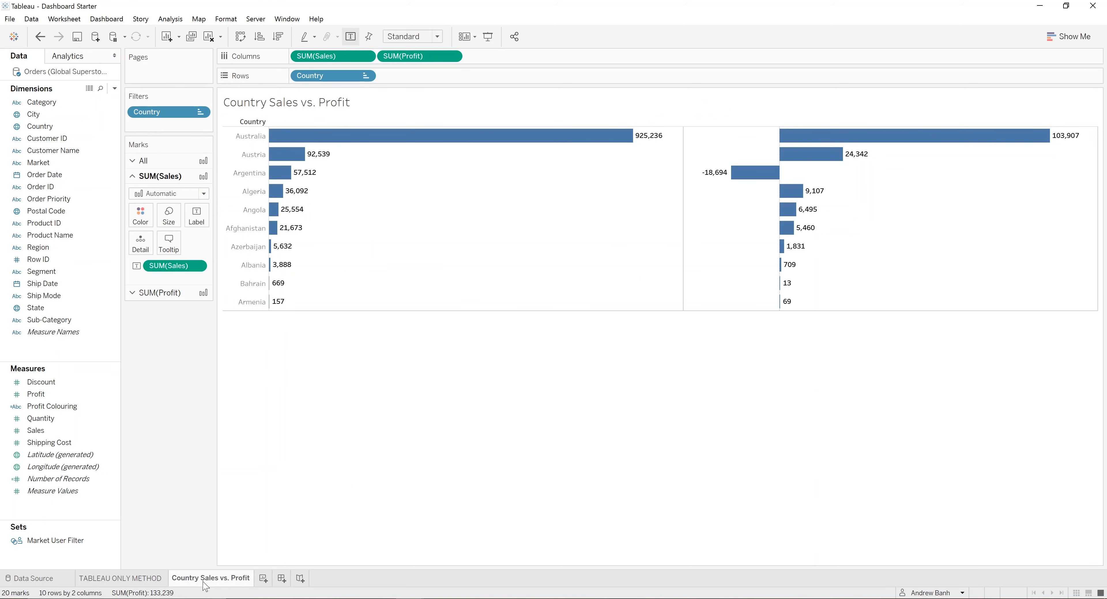
drag(53, 542, 53, 241)
Step: Apply the map sheet's Market User Filter to the Country Sales vs. Profit worksheet as well, and view that sheet
mouse_move(121, 582)
click(122, 579)
right_click(181, 113)
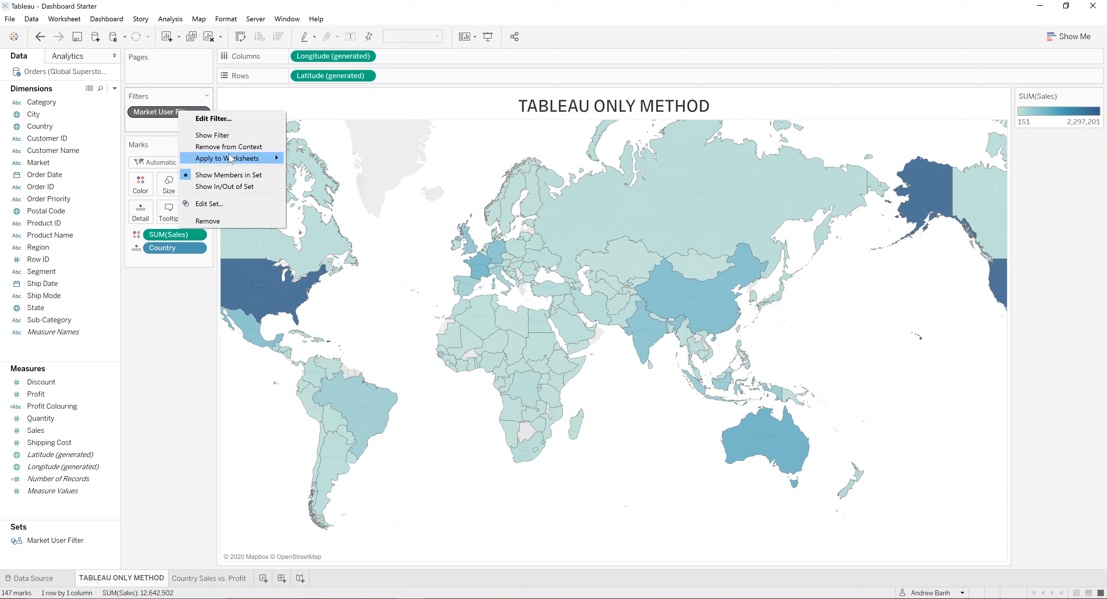
mouse_move(232, 158)
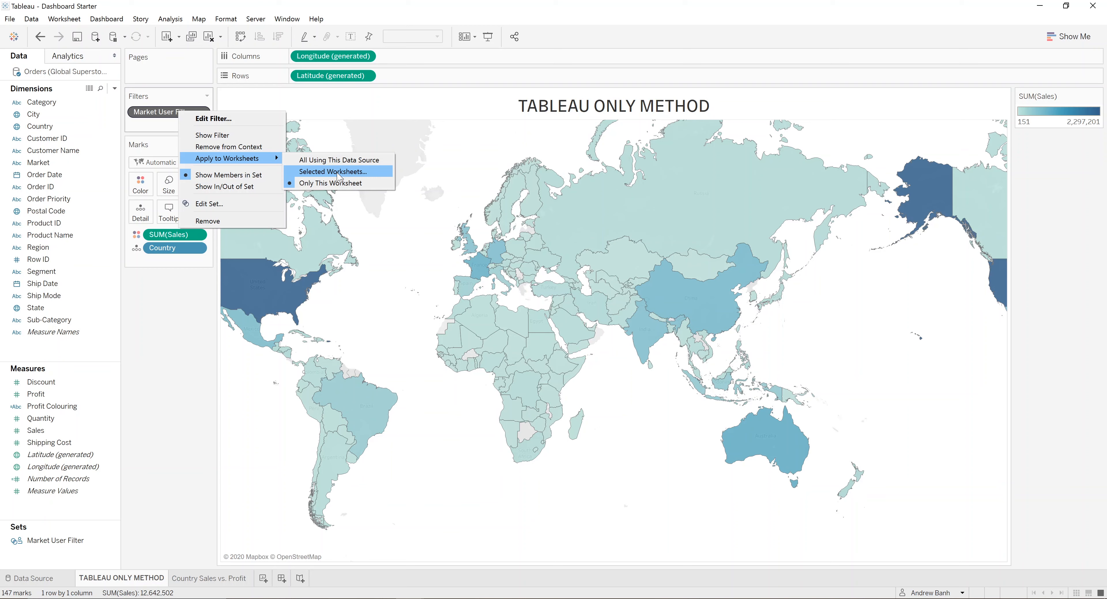
click(339, 172)
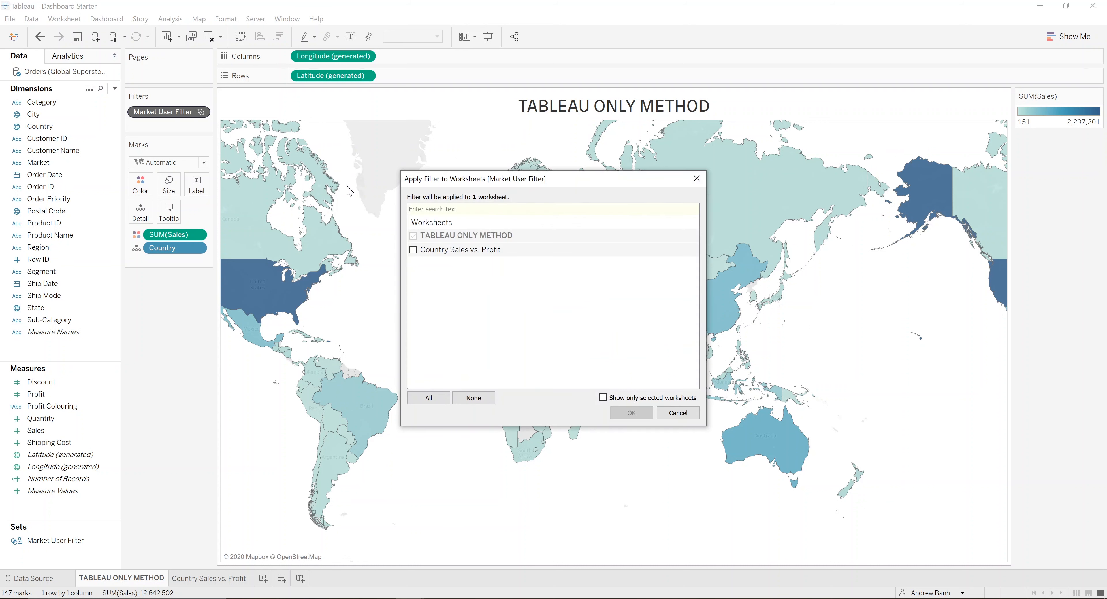
click(413, 250)
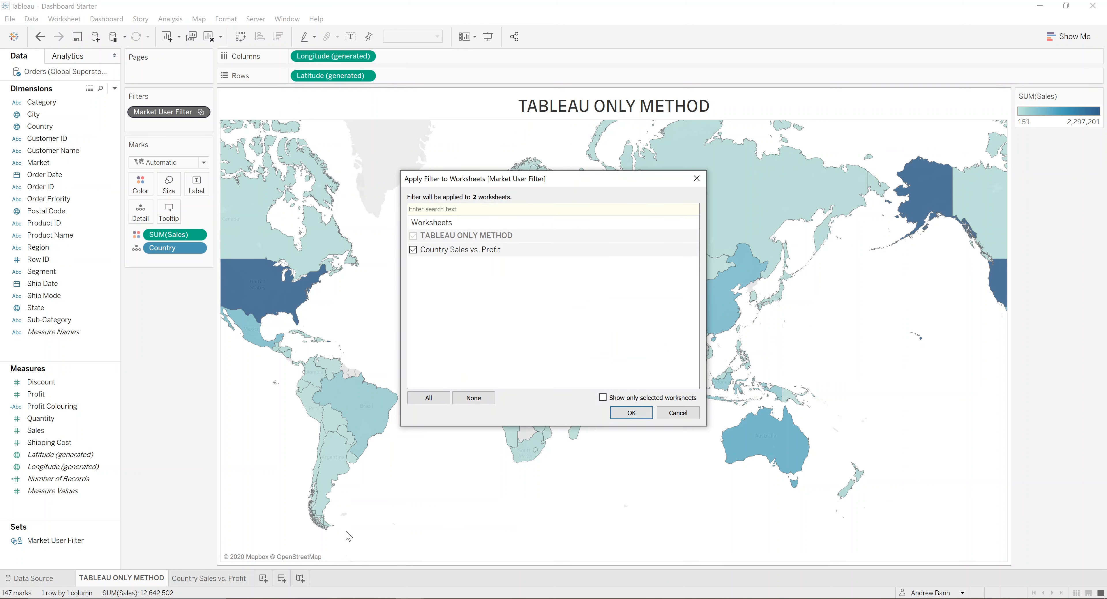
click(631, 418)
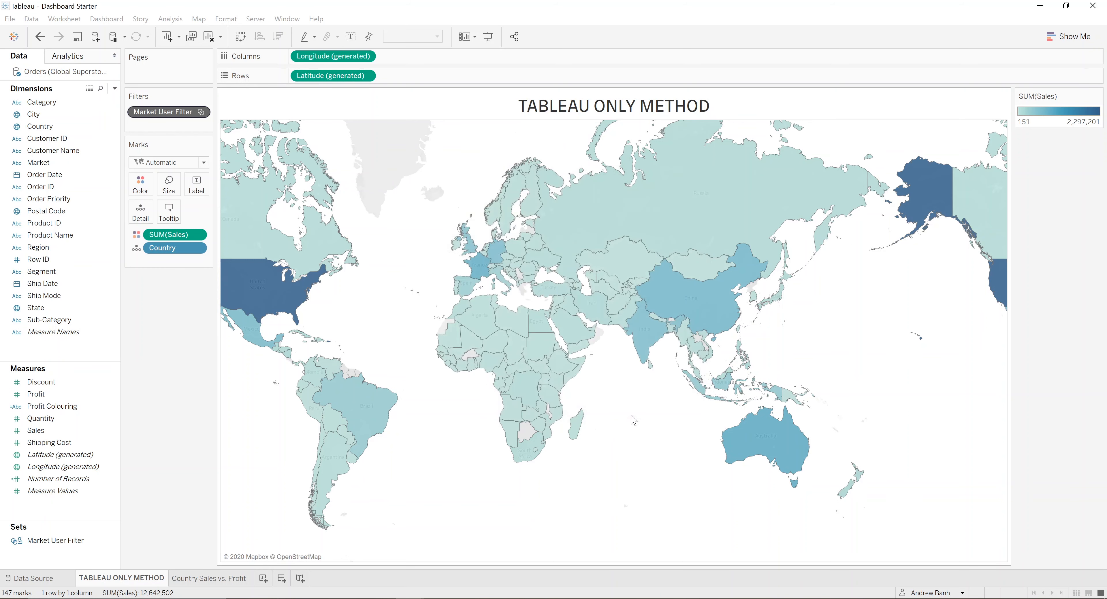
click(226, 578)
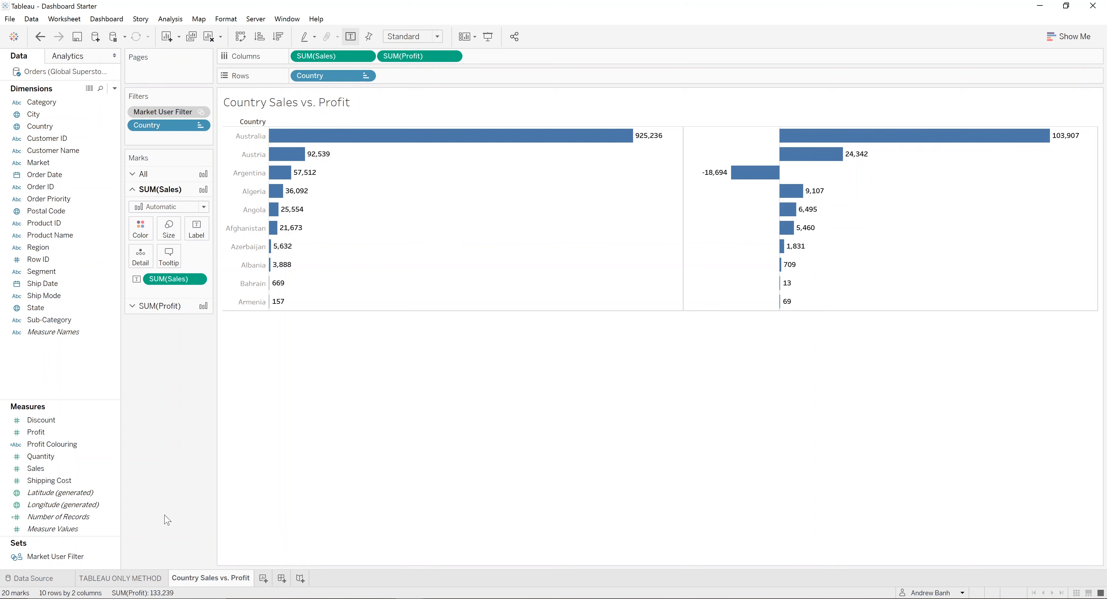
Step: Duplicate the TABLEAU ONLY METHOD sheet and place the copy after the Country Sales vs. Profit sheet
right_click(134, 578)
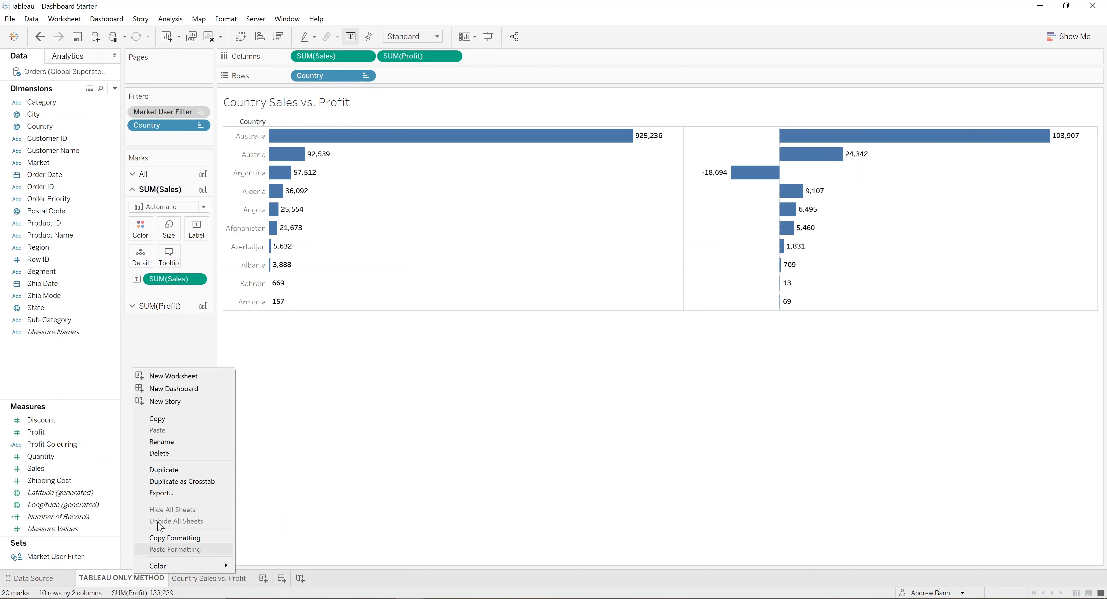
click(168, 472)
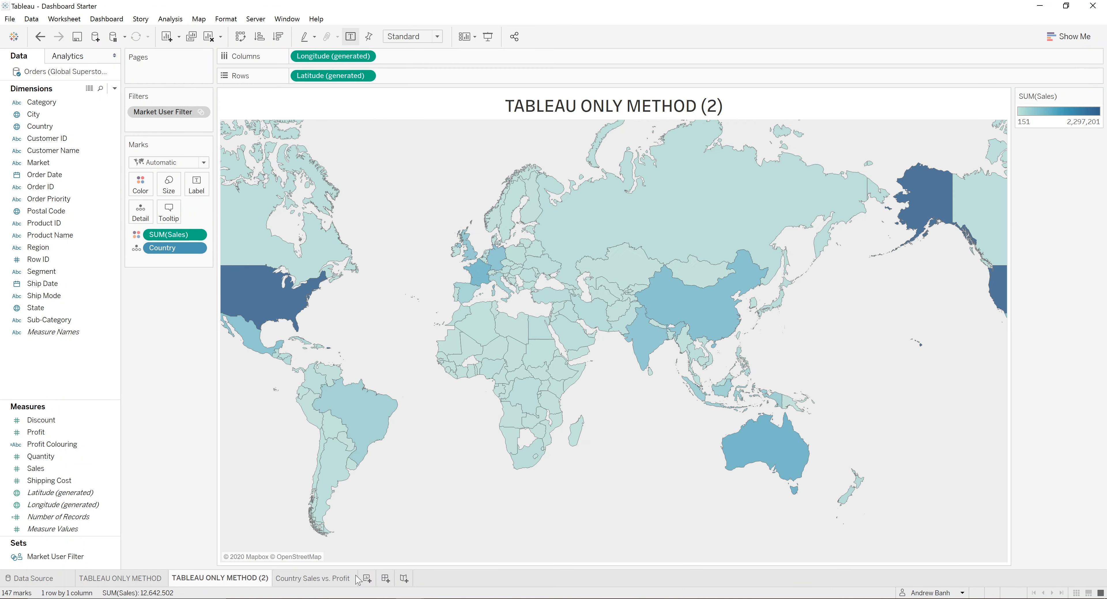
drag(220, 578, 356, 577)
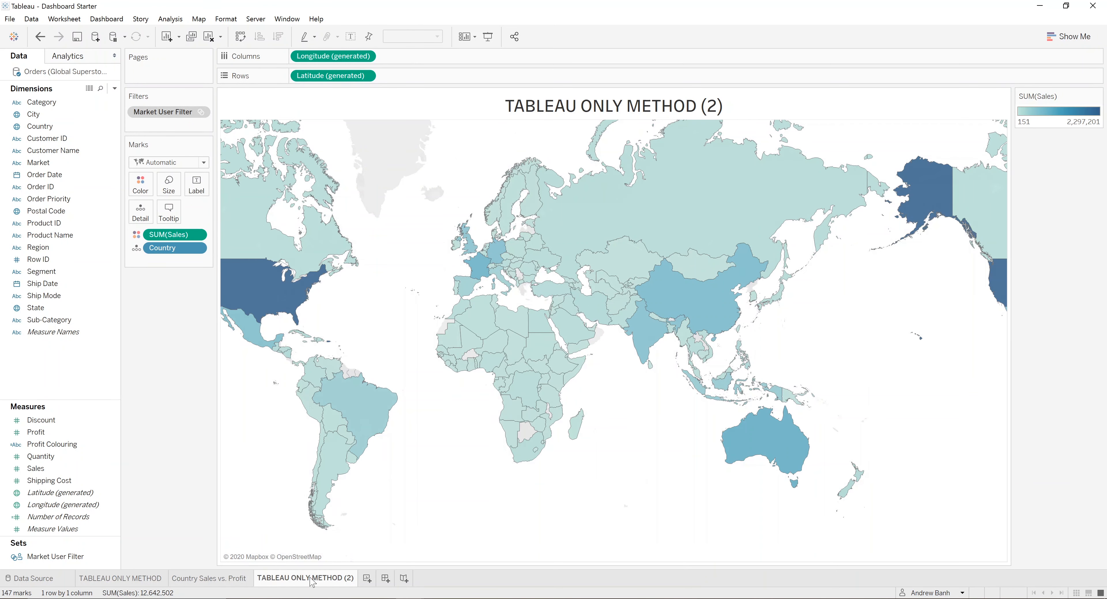
Step: Rename the duplicated map sheet as HYBRID METHOD
double_click(309, 577)
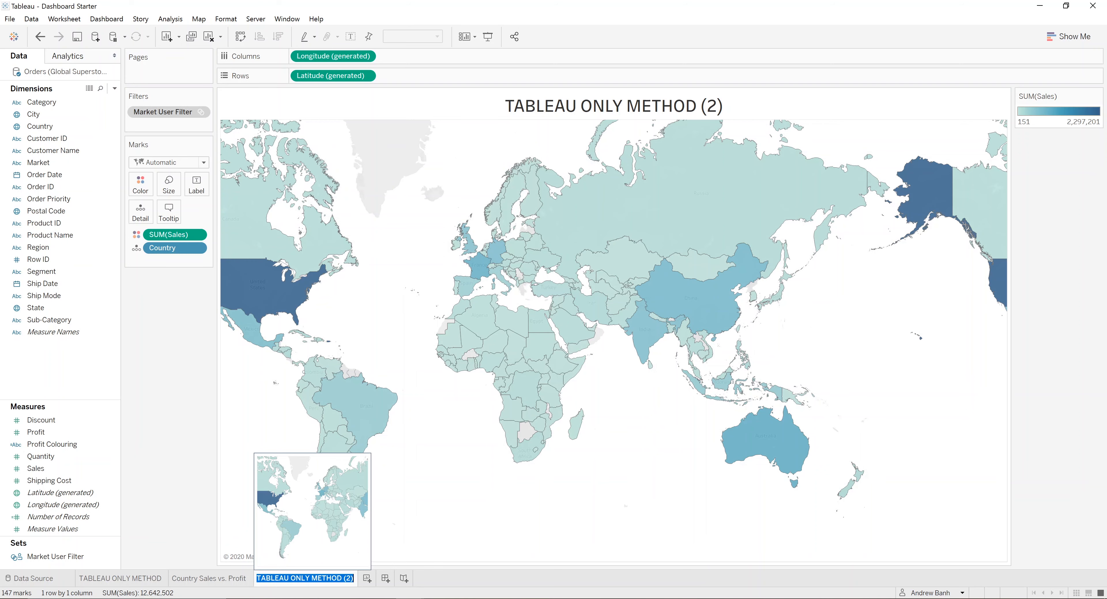
text(HYBRID ME)
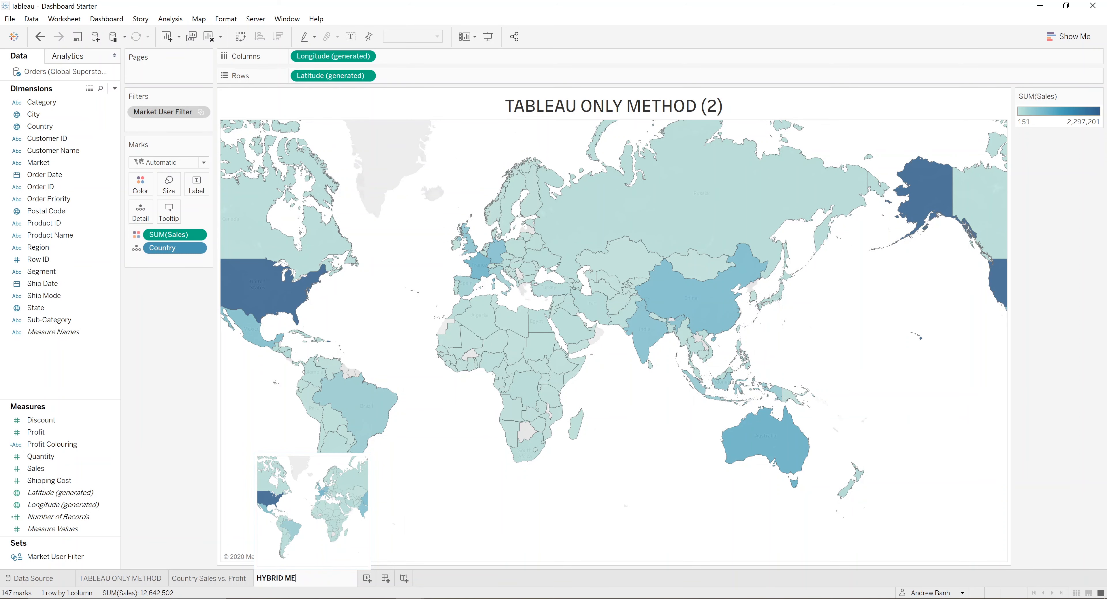
text(THOD)
key(Return)
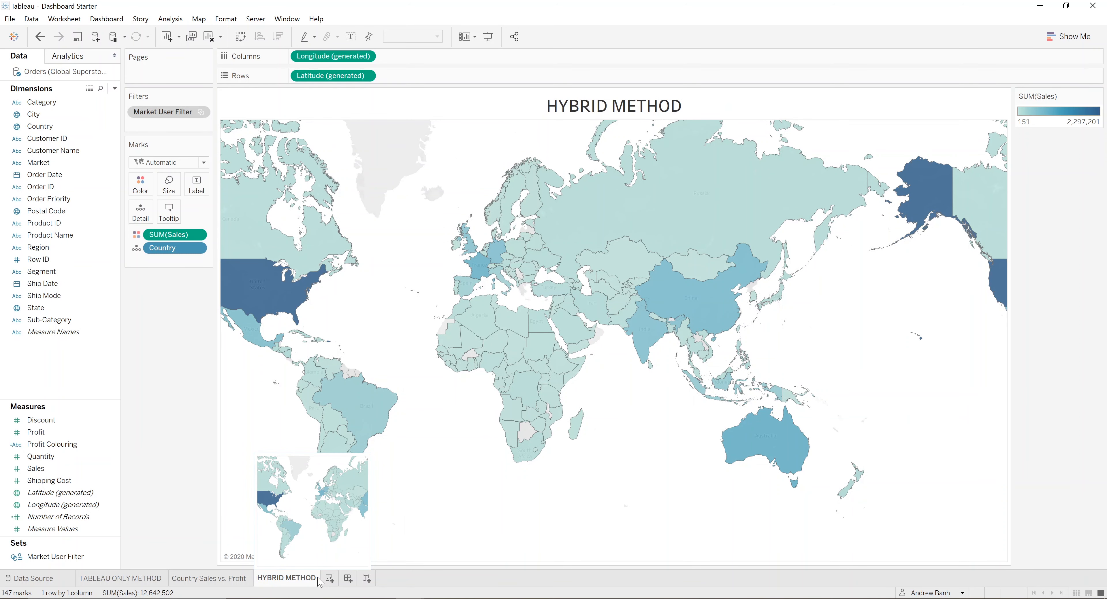
Step: Duplicate the Country Sales vs. Profit sheet and place the copy after the HYBRID METHOD sheet
click(232, 579)
right_click(232, 579)
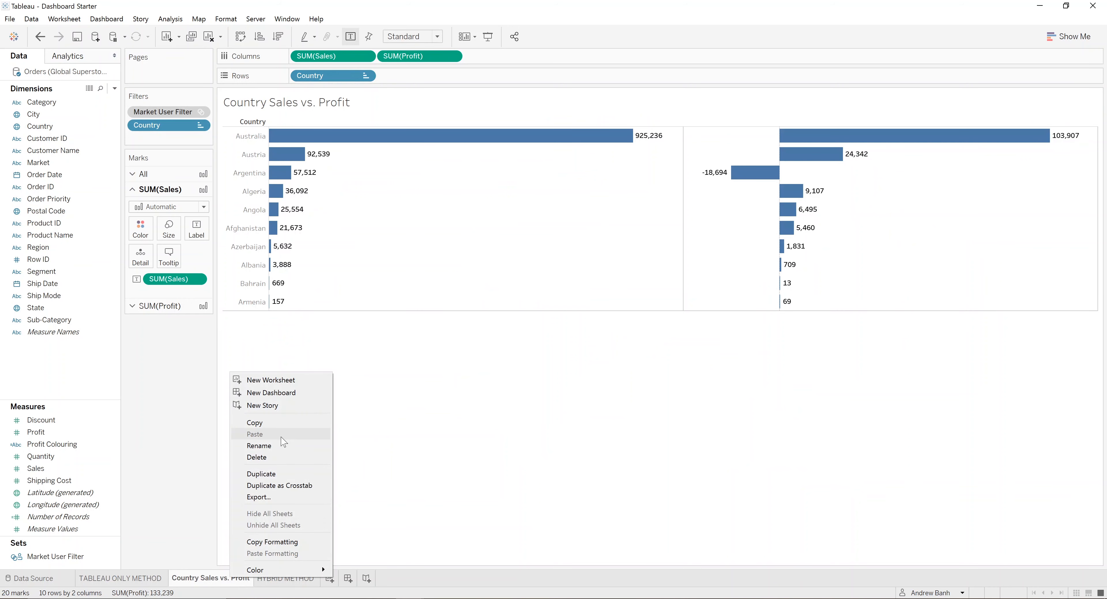
click(284, 474)
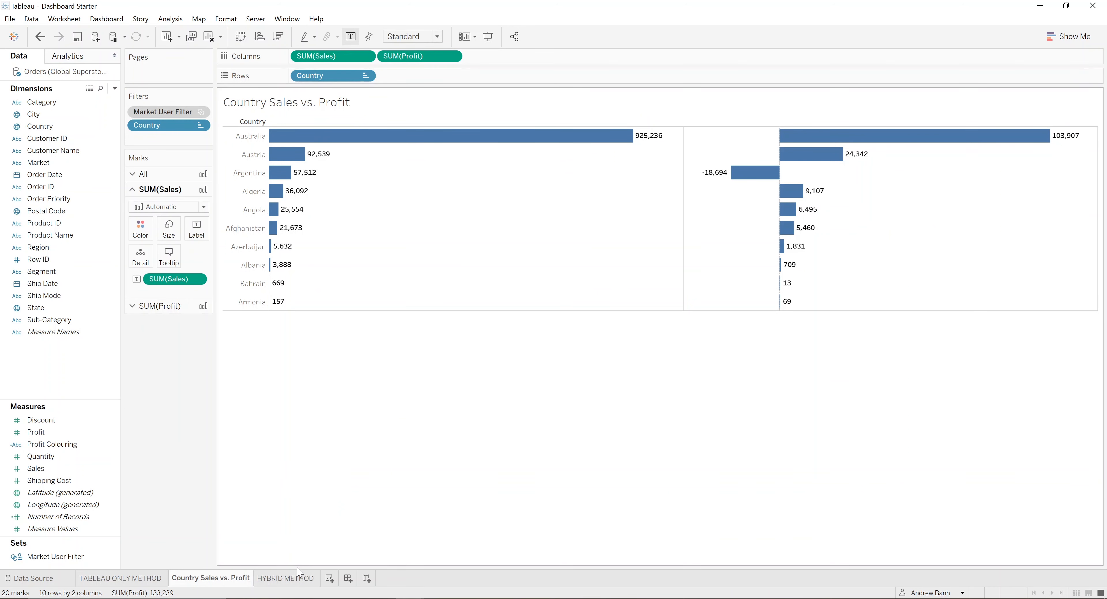
drag(309, 580, 417, 582)
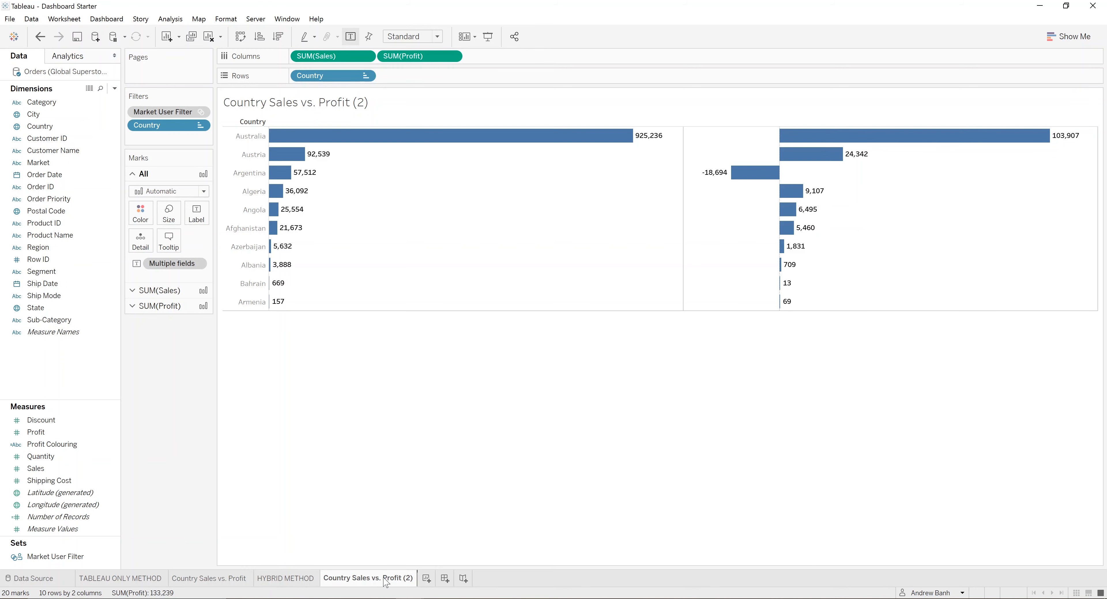
Step: Remove the Market User Filter from the HYBRID METHOD and Country Sales vs. Profit (2) sheets, and return to HYBRID METHOD
click(280, 580)
drag(162, 111, 434, 561)
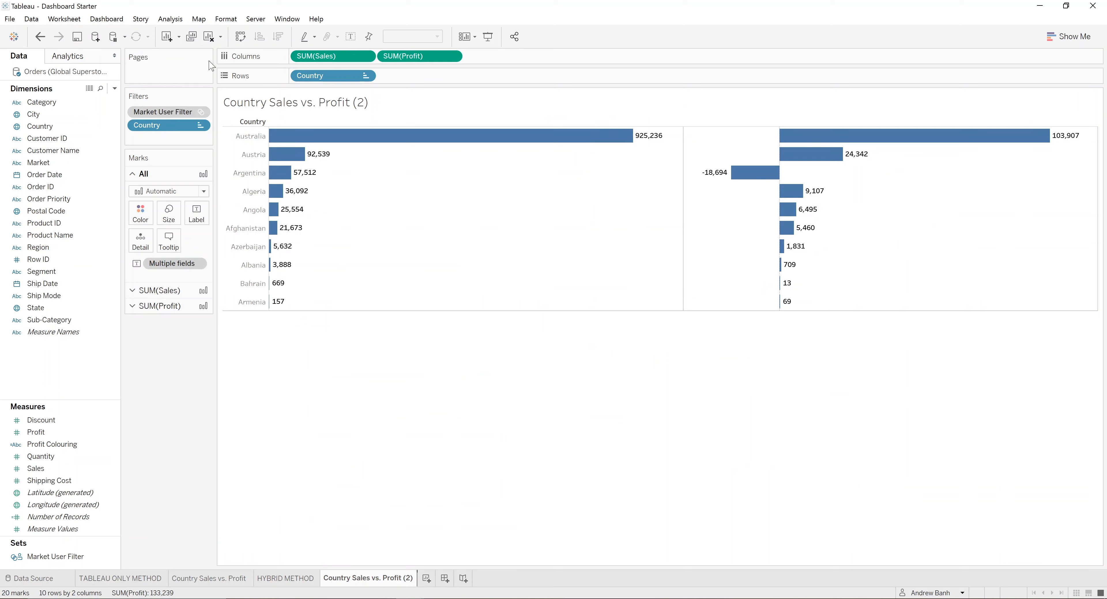
right_click(192, 111)
click(220, 218)
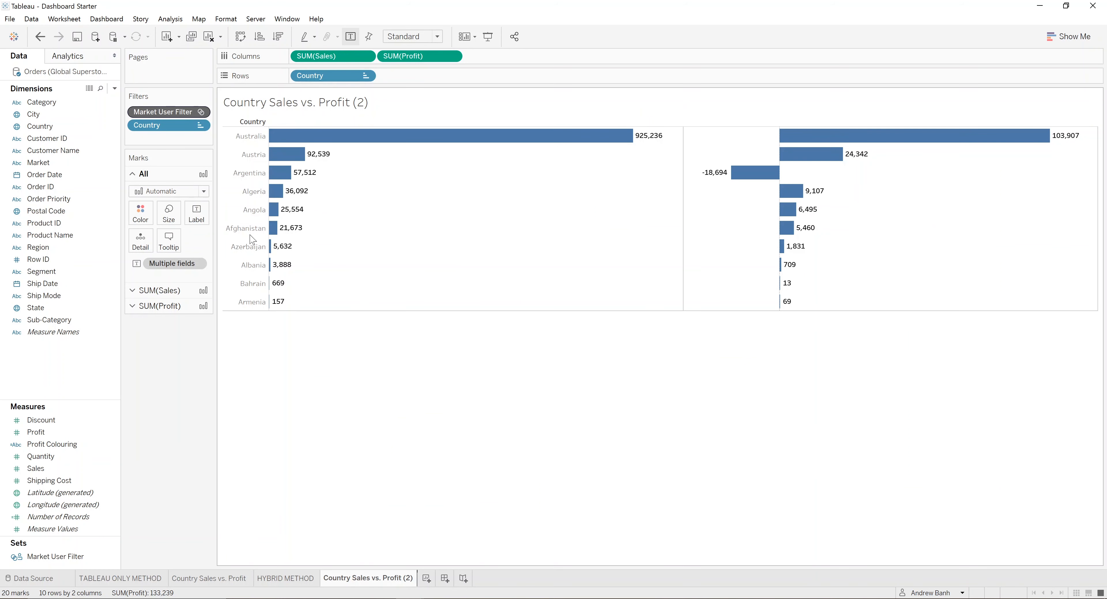
click(298, 580)
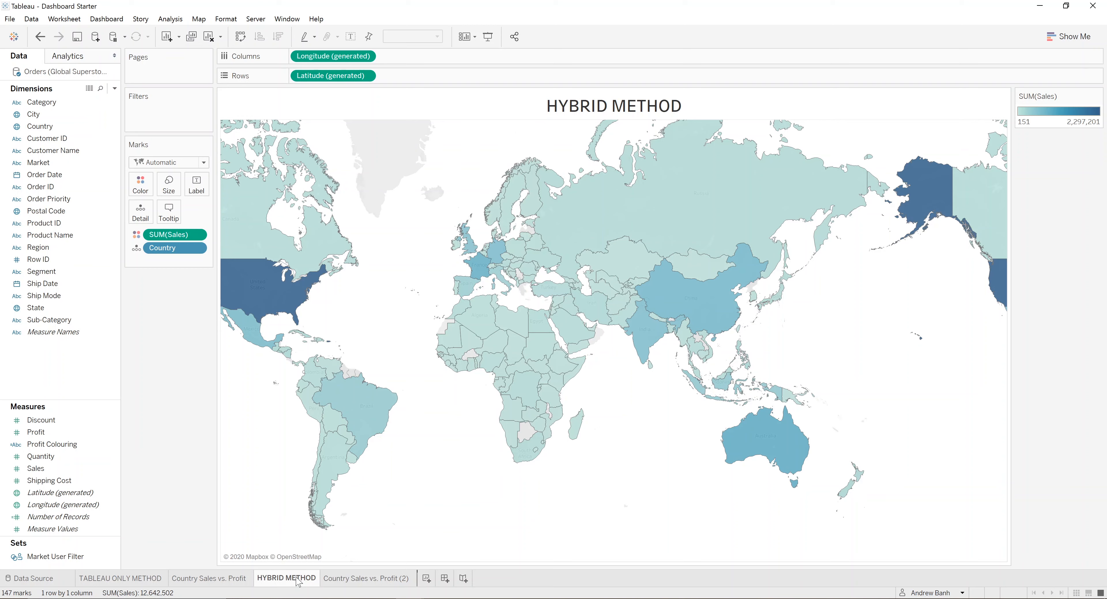
Step: Examine the Manager and Market columns of the Manager Market Table workbook in Excel, and return to Tableau
mouse_move(296, 597)
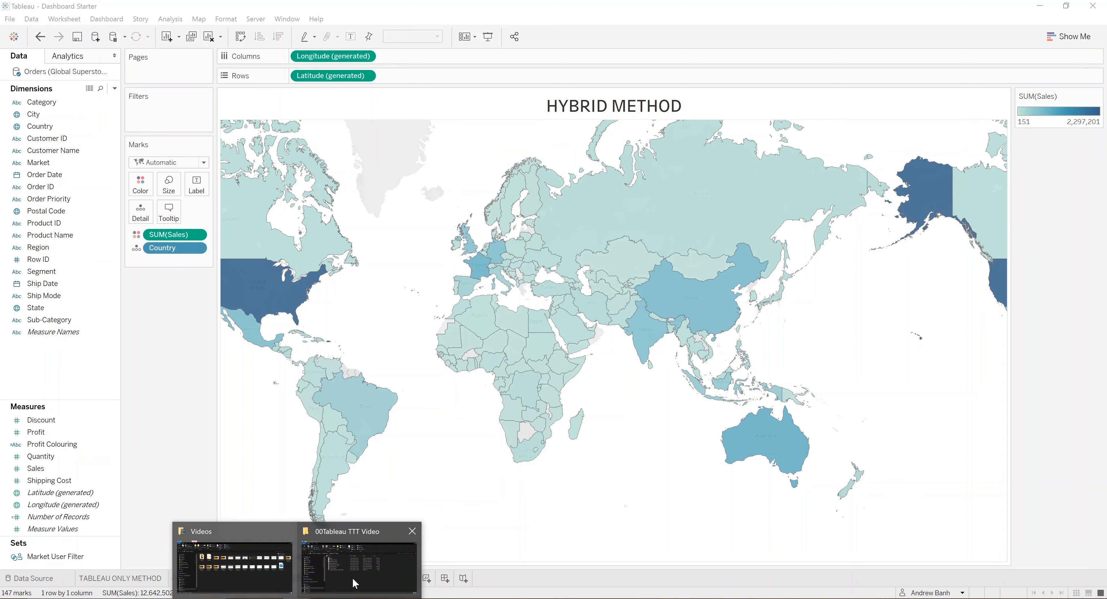
click(335, 583)
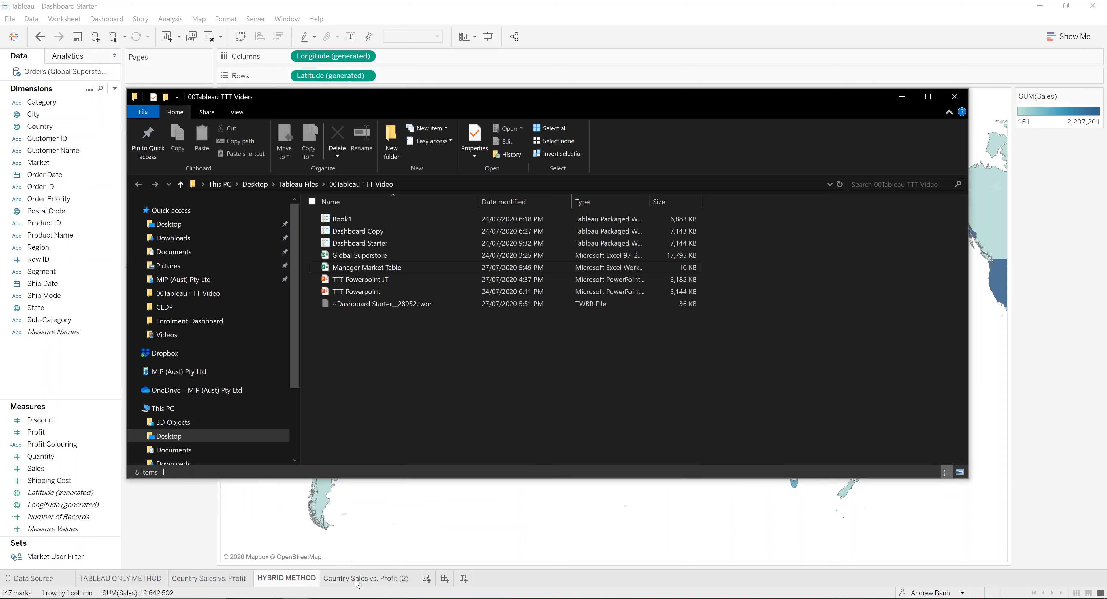
double_click(392, 270)
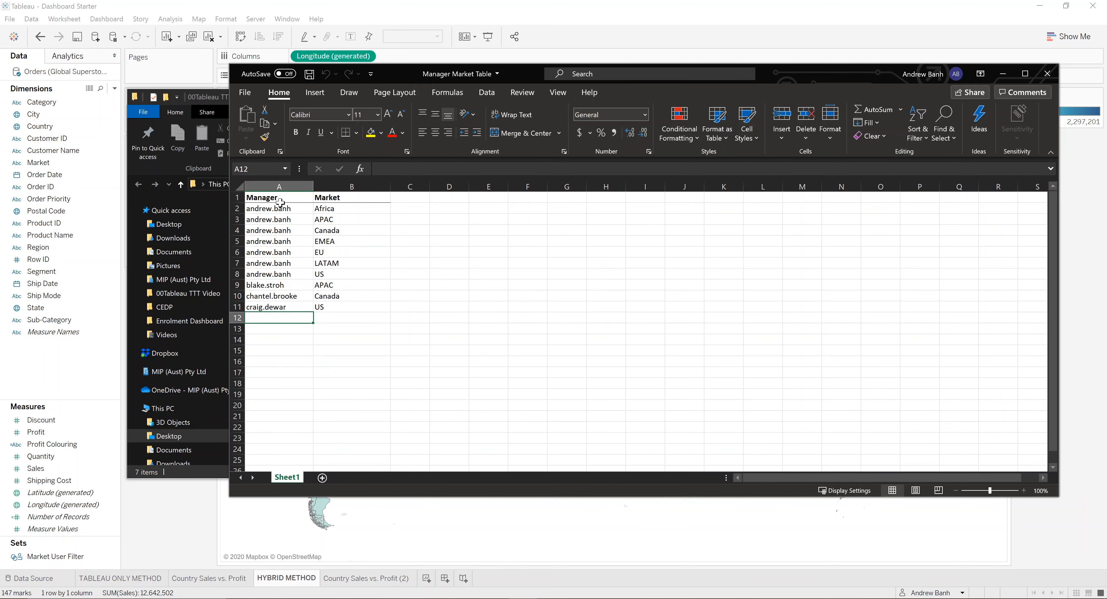
click(277, 185)
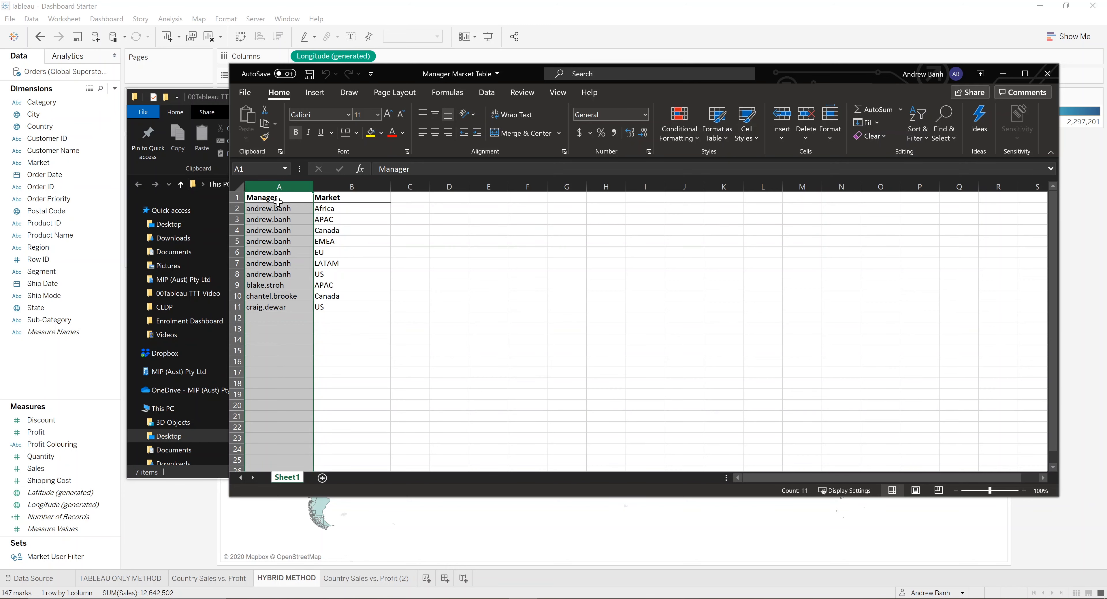
click(346, 185)
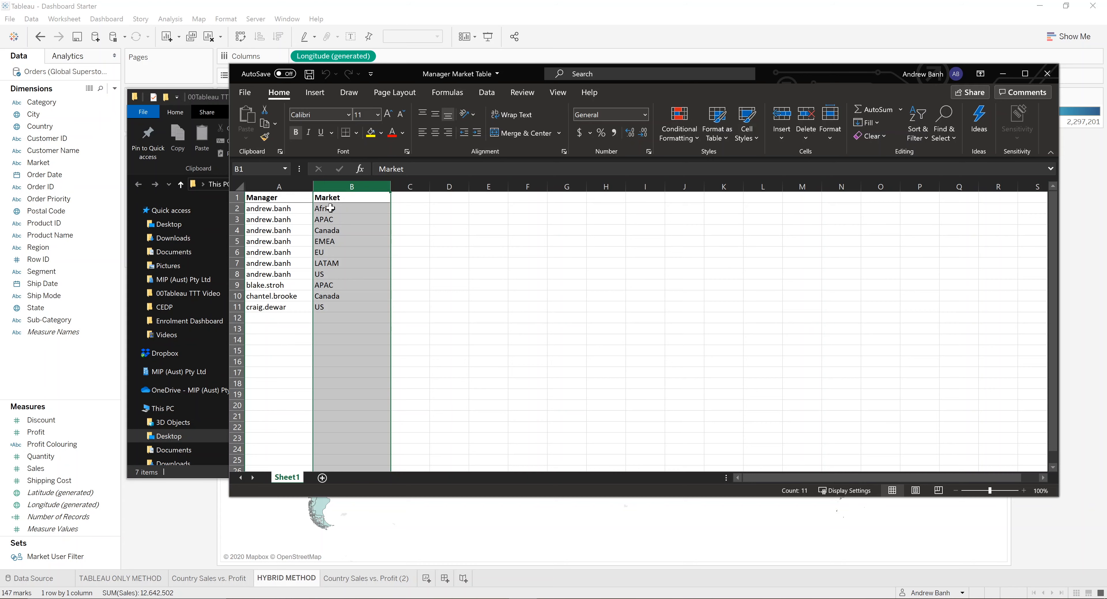
drag(275, 210, 338, 275)
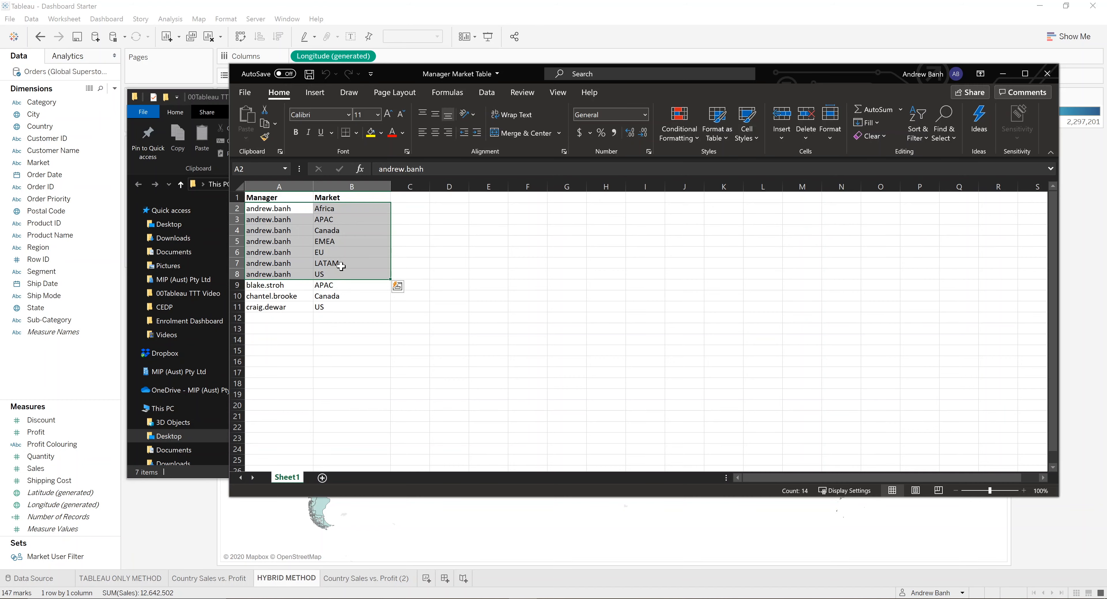
click(1042, 79)
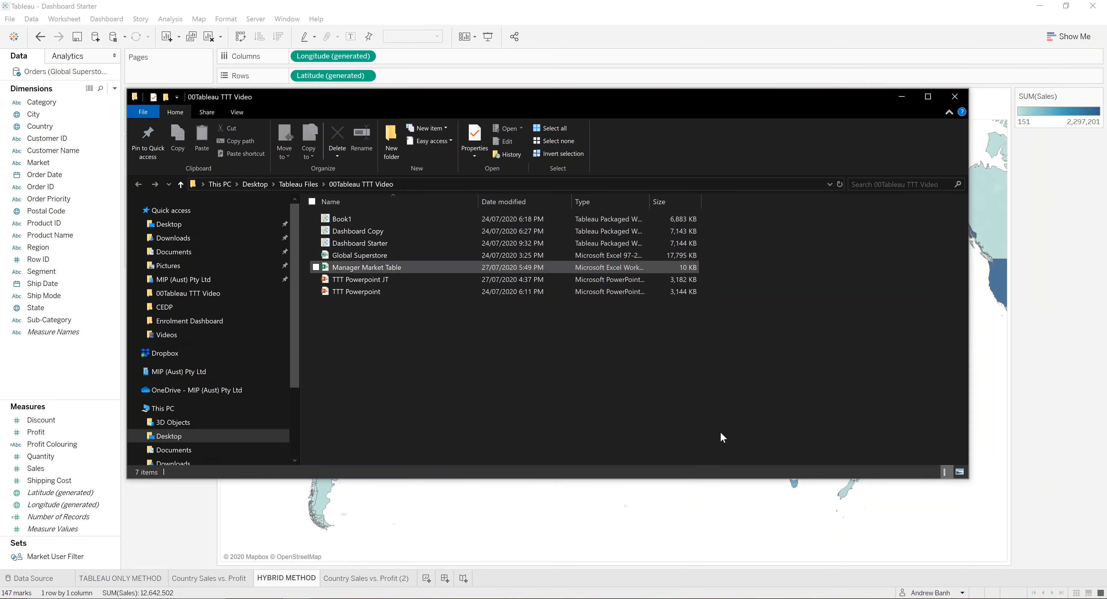
click(1072, 498)
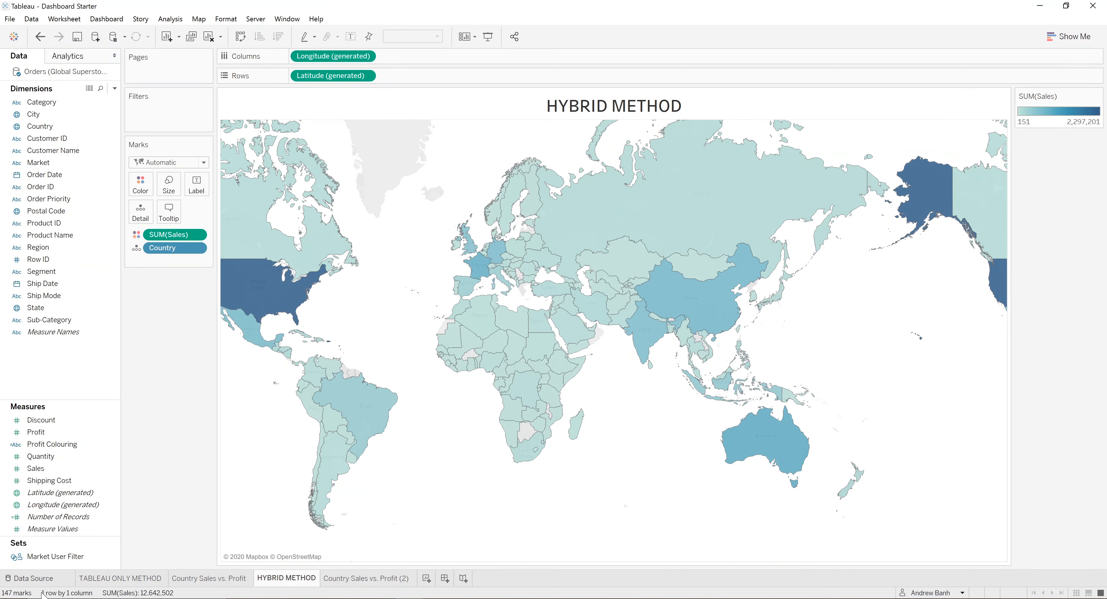
Step: Add the Manager Market Table Excel workbook as a second connection in the data source and join its Sheet1 to Orders
click(34, 578)
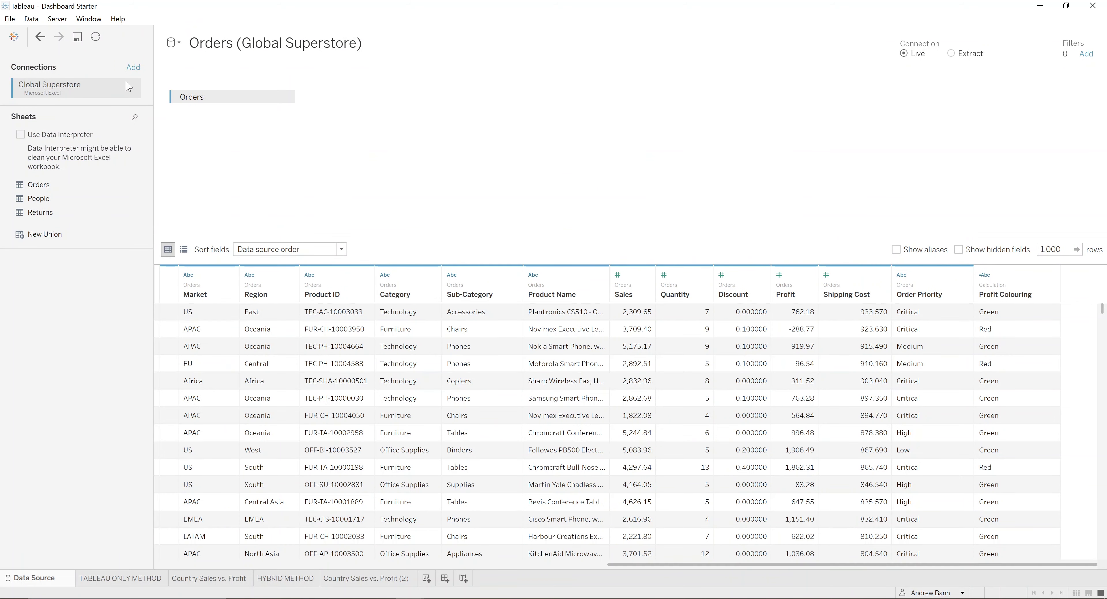
click(133, 67)
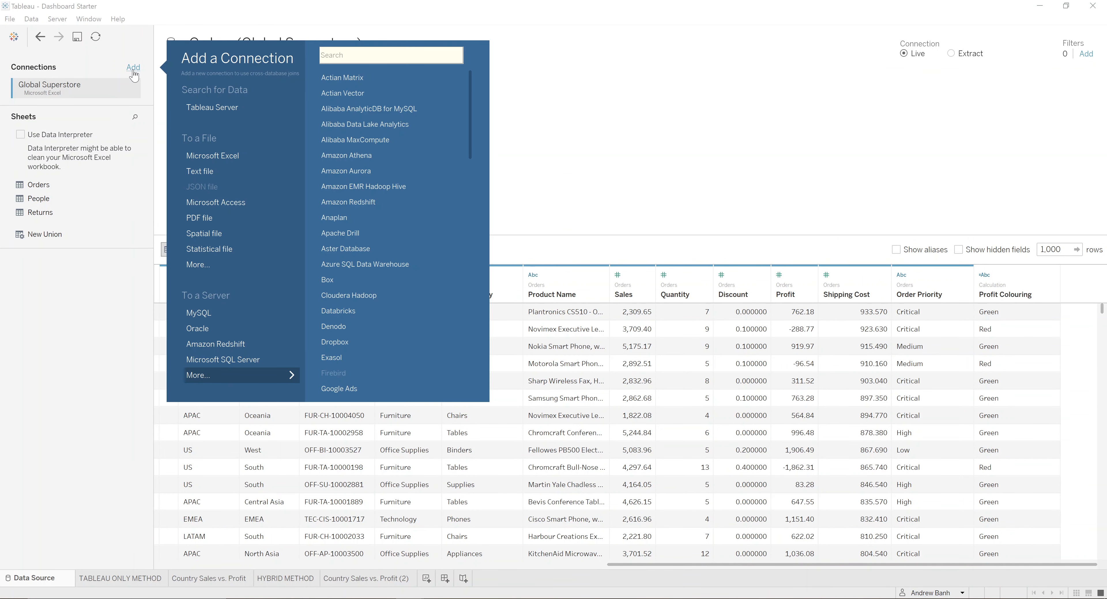
click(216, 156)
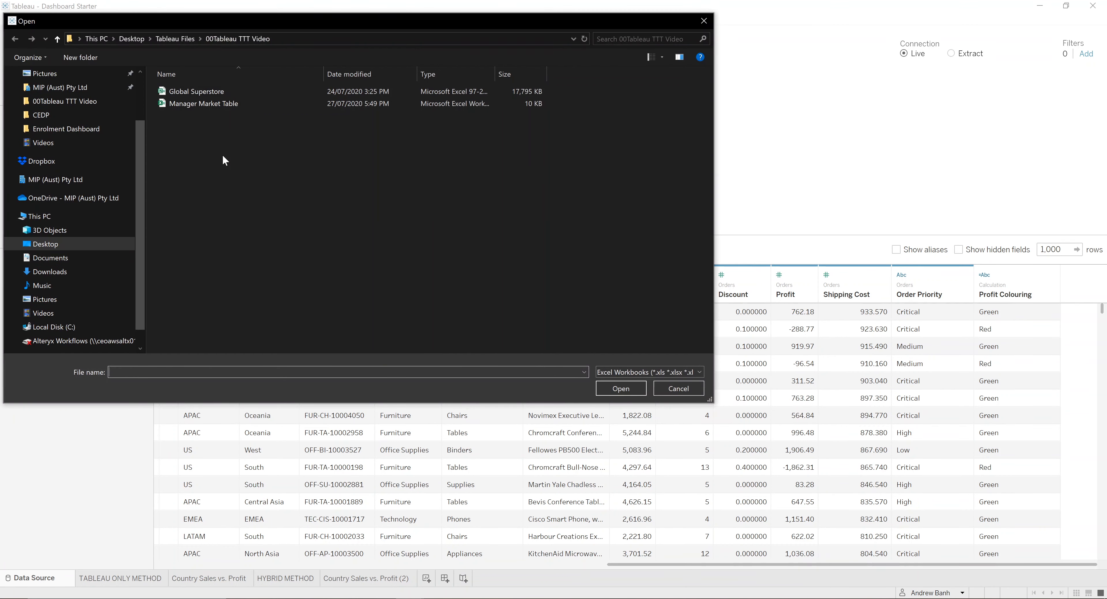
click(210, 106)
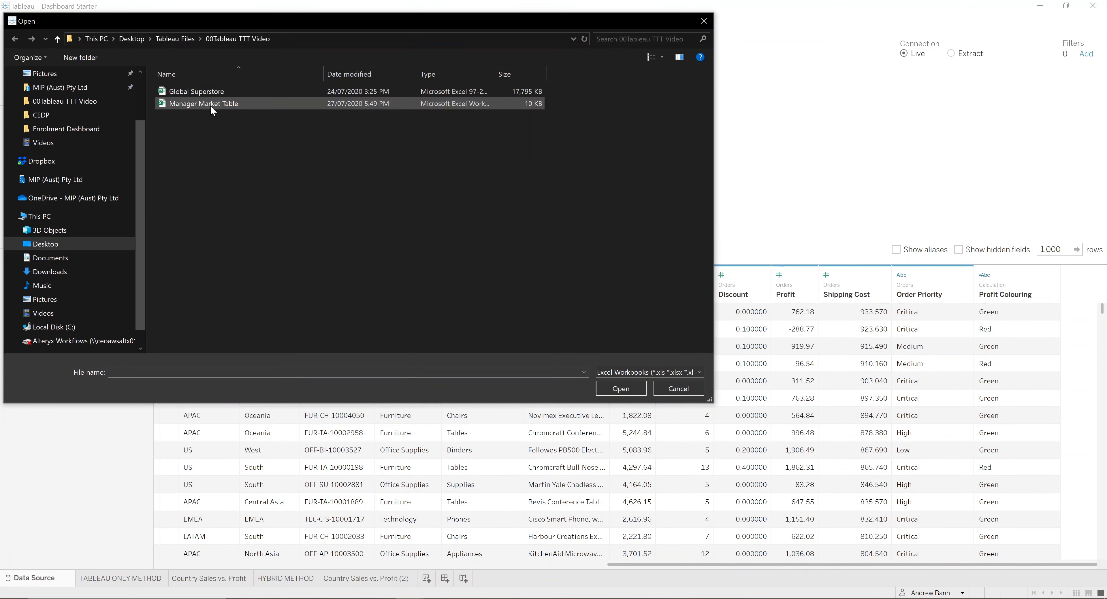
click(617, 389)
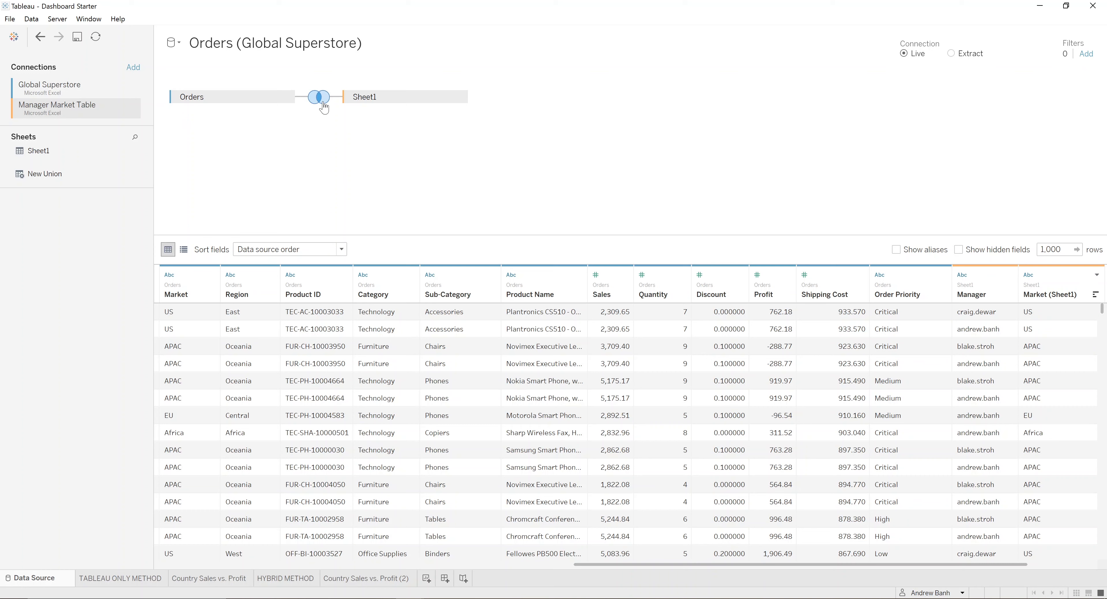
Step: Inspect the join type and join clause between Orders and Sheet1, and return to the HYBRID METHOD sheet
mouse_move(323, 107)
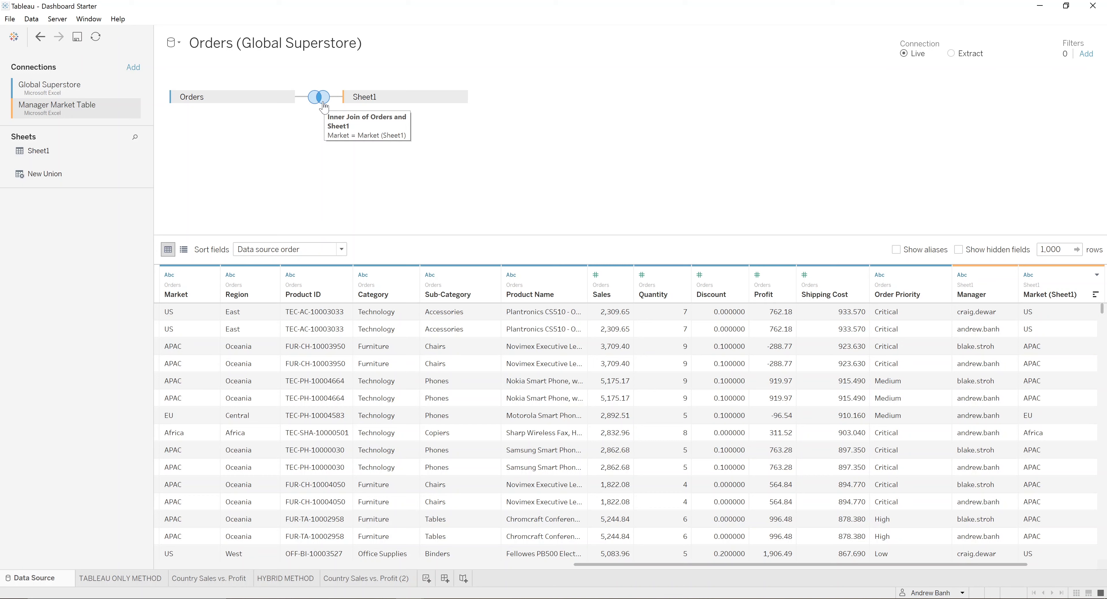
click(324, 107)
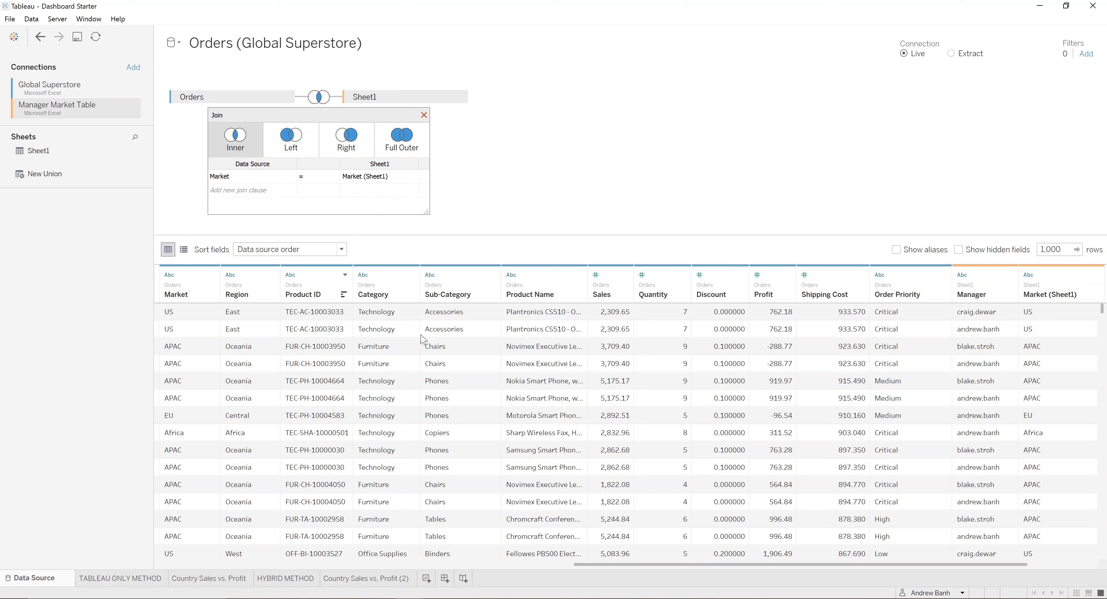
click(299, 582)
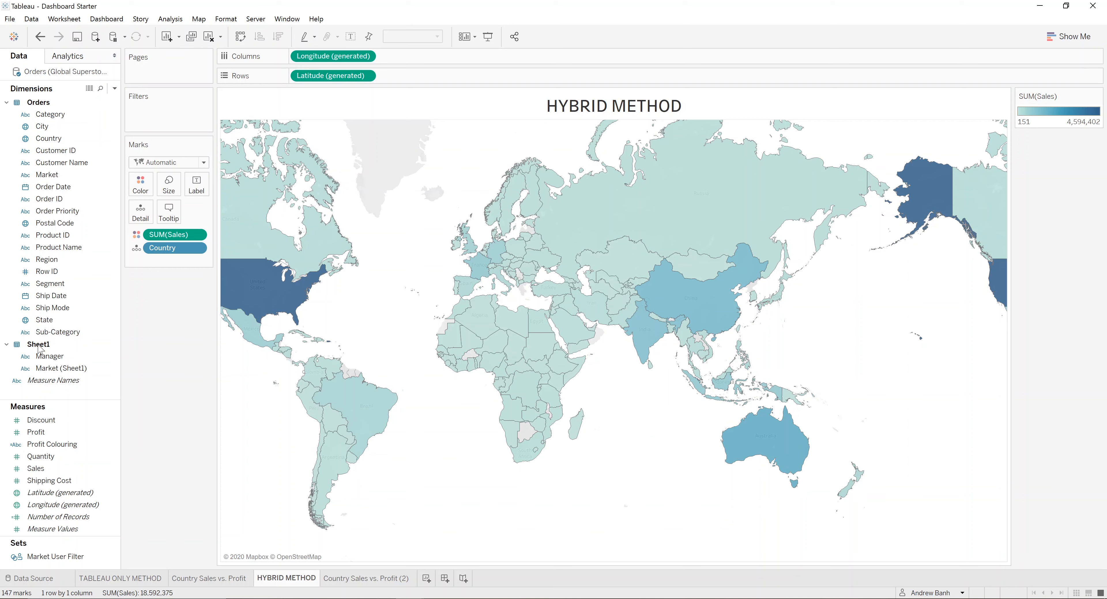
Step: Create a new calculated field named Manager Verification
click(114, 88)
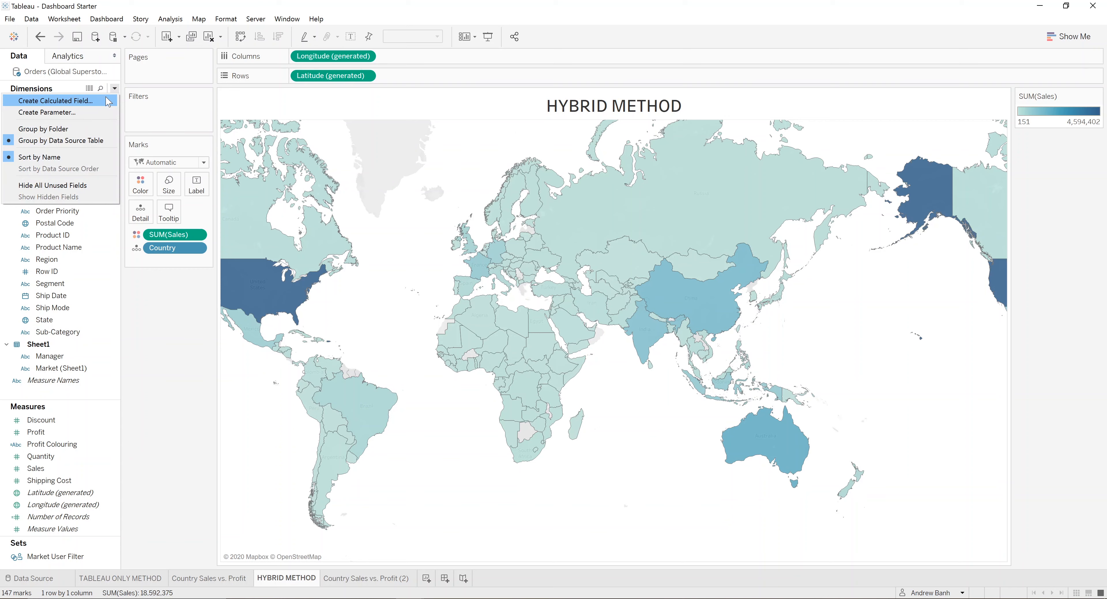
click(423, 363)
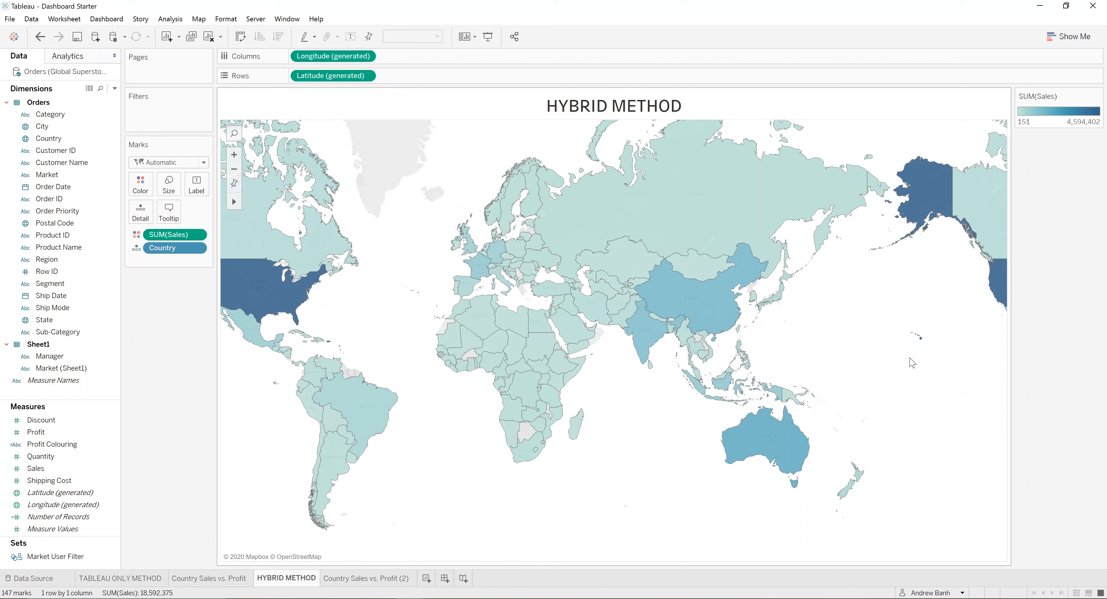
key(alt)
key(a)
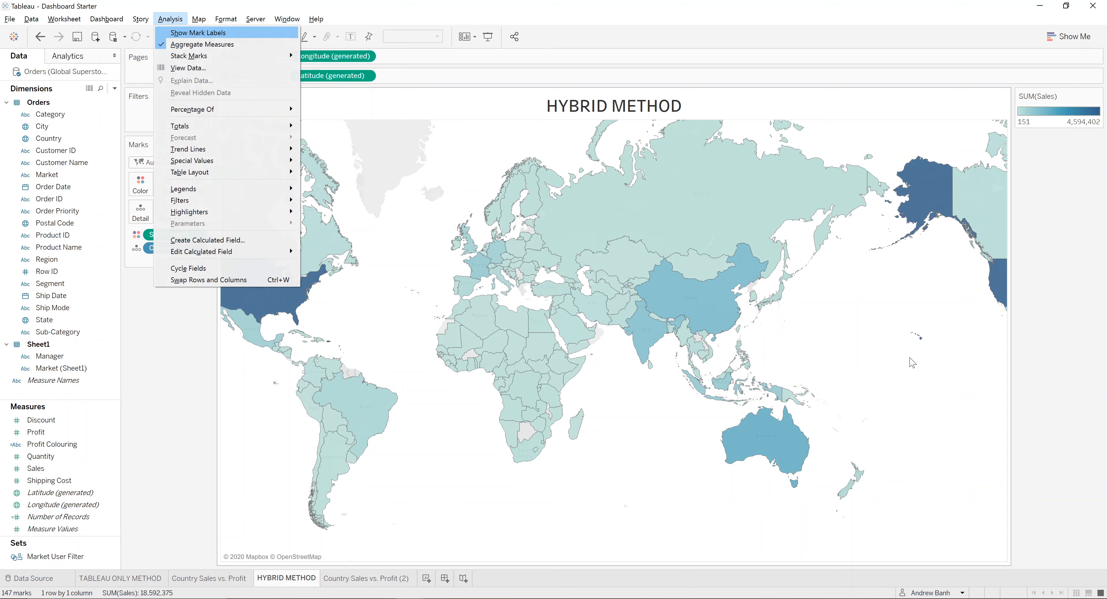
key(c)
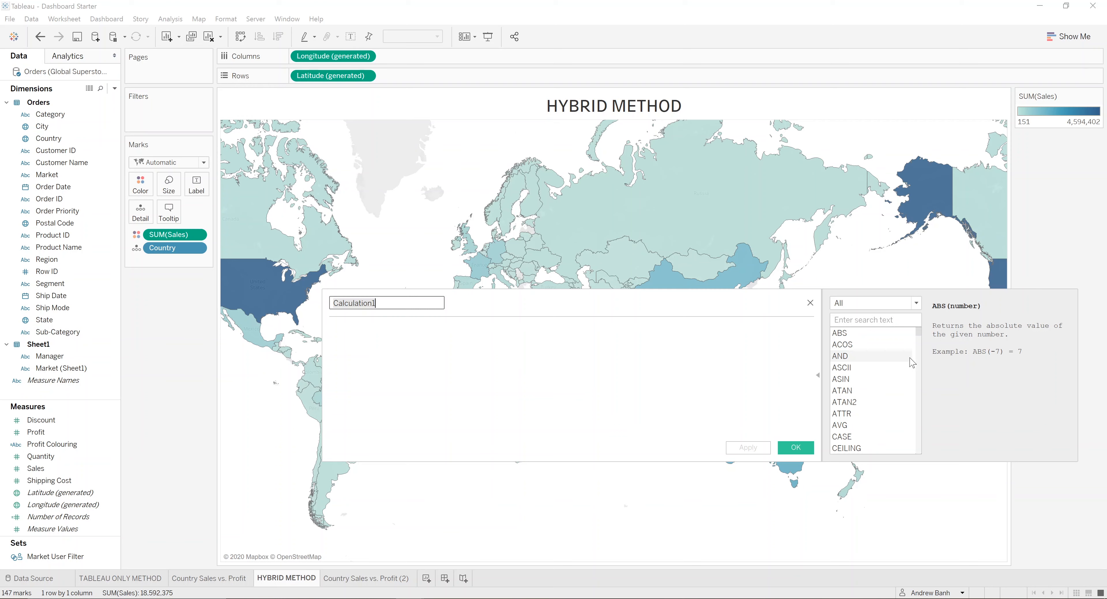
text(Manager Verification)
key(Tab)
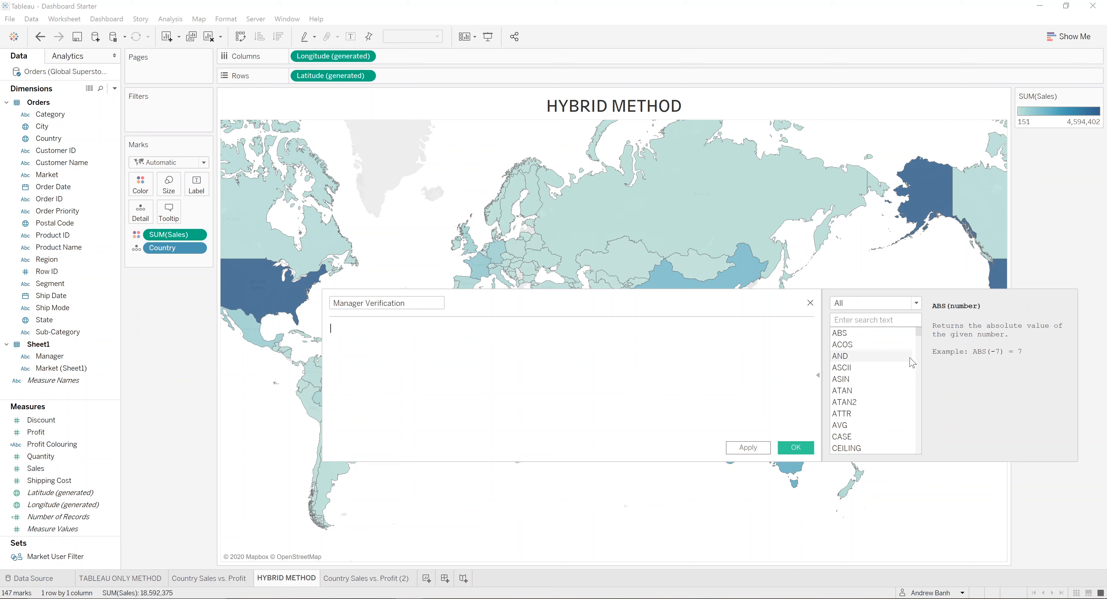
Step: Look up the USERNAME function and enter the formula USERNAME() = [Manager] in the Manager Verification calculation
text(userna)
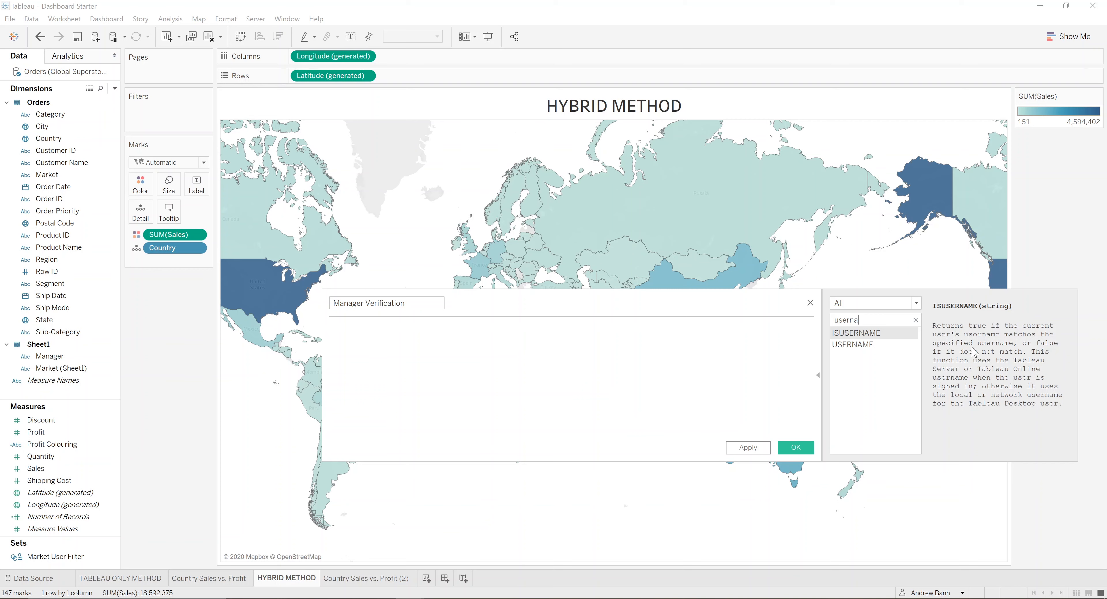
click(852, 346)
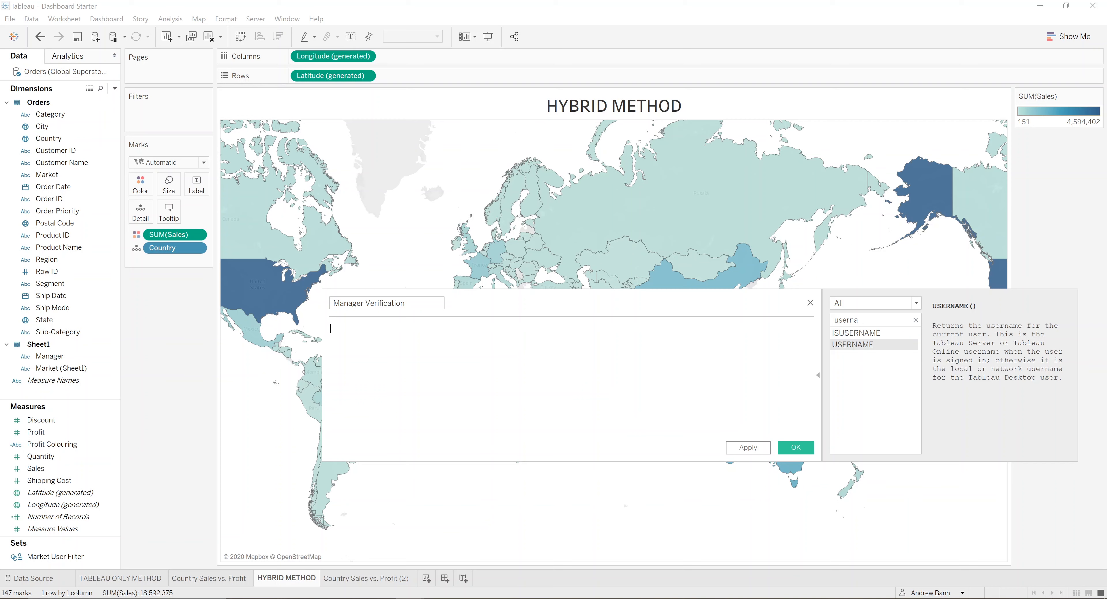
text(username)
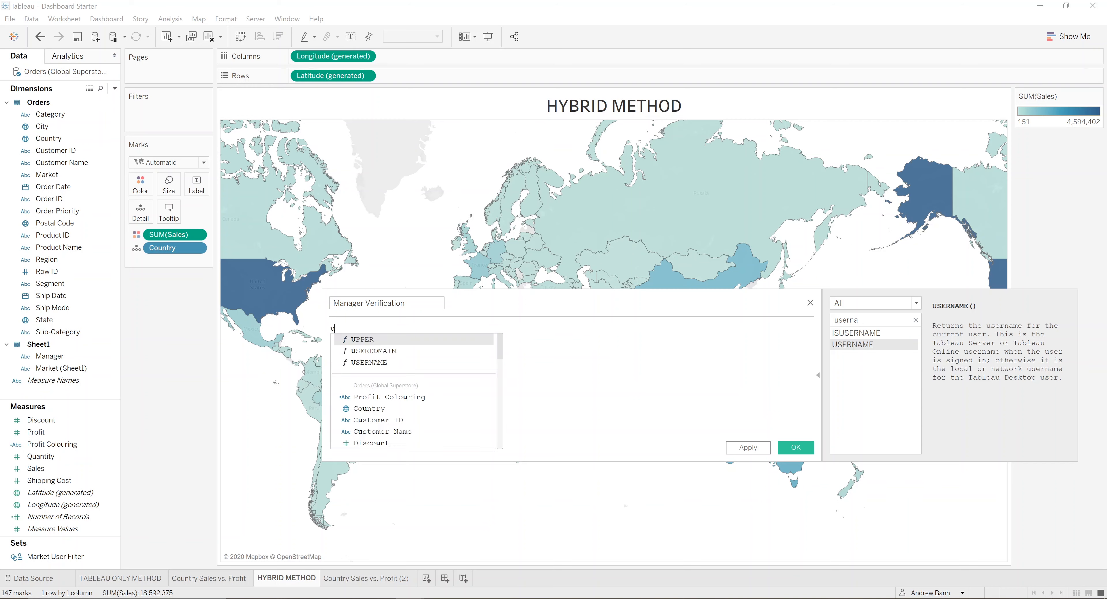
key(Return)
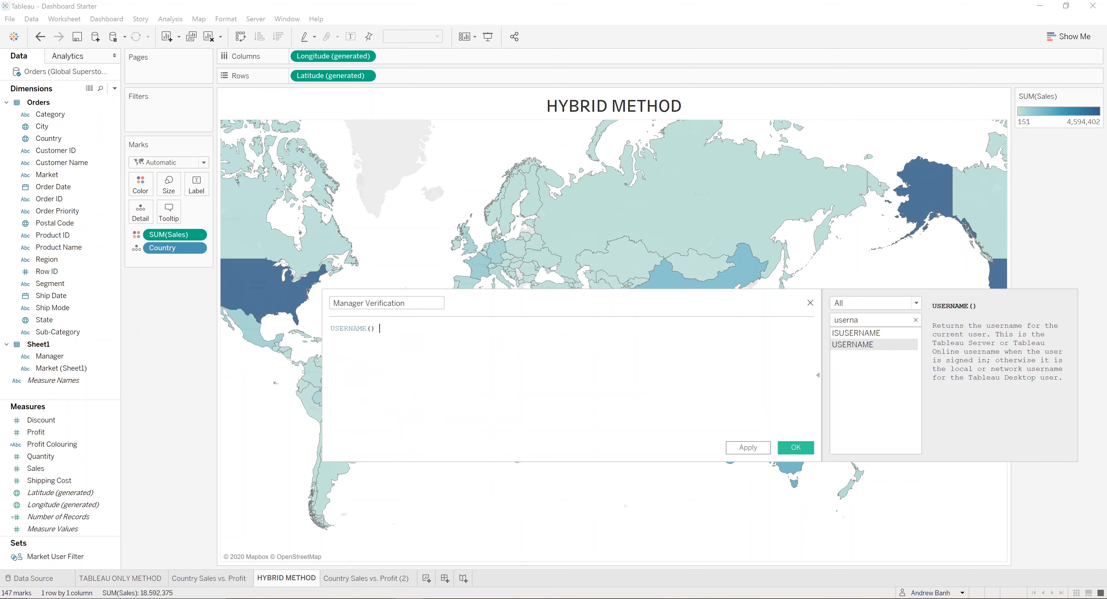
text(= manager)
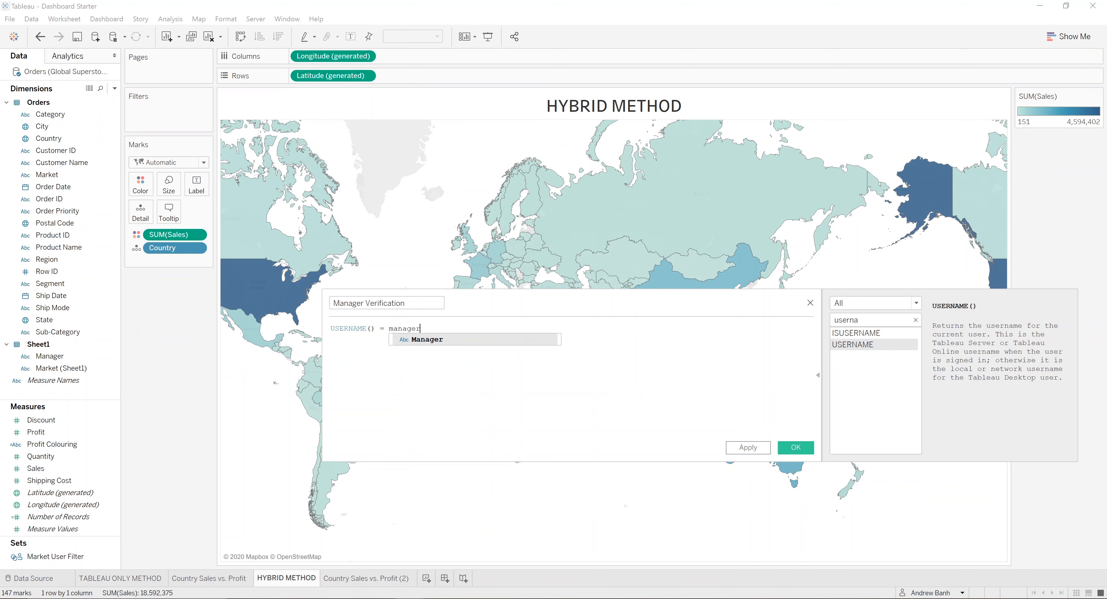
key(BackSpace)
key(BackSpace)
key(BackSpace)
key(BackSpace)
key(BackSpace)
text(nager)
key(Return)
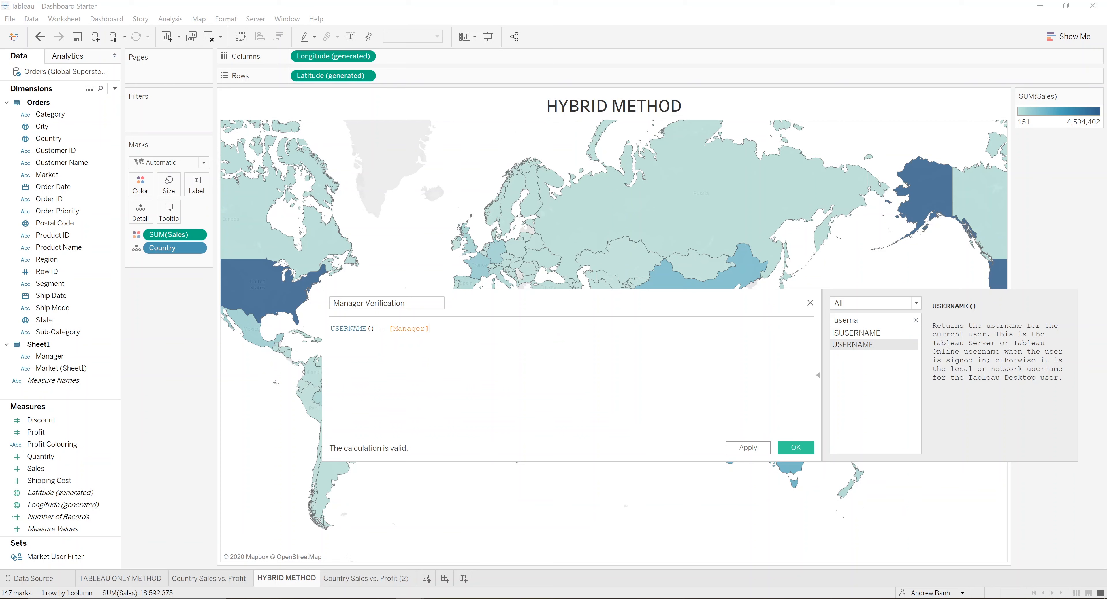
Step: Rewrite the Manager Verification formula as if USERNAME() = [Manager] then 1 else 0 END, and save the calculated field
key(ctrl+a)
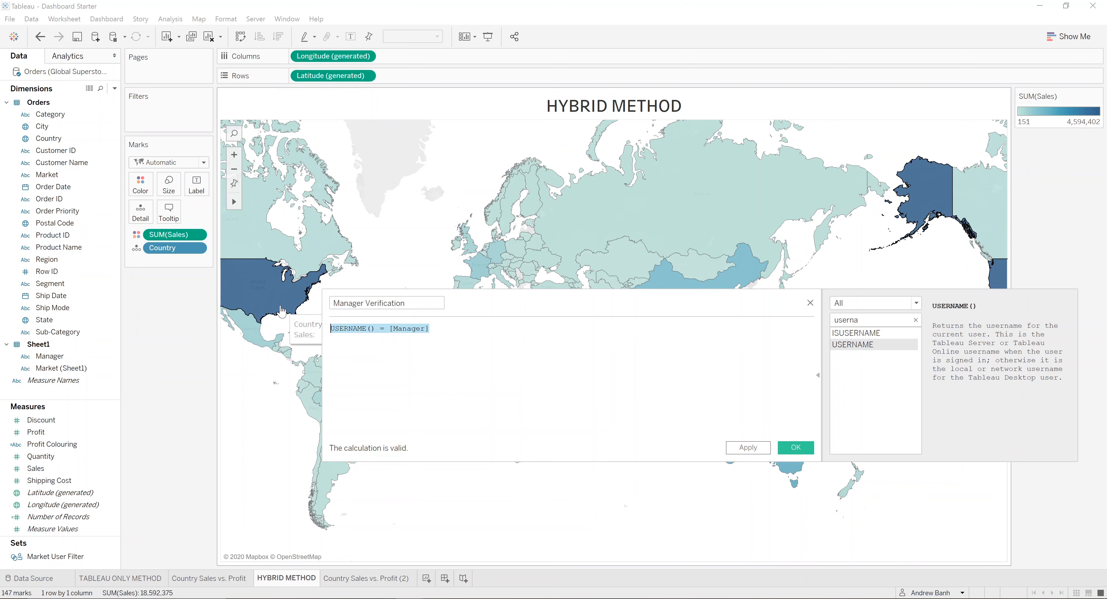
text(if m)
key(BackSpace)
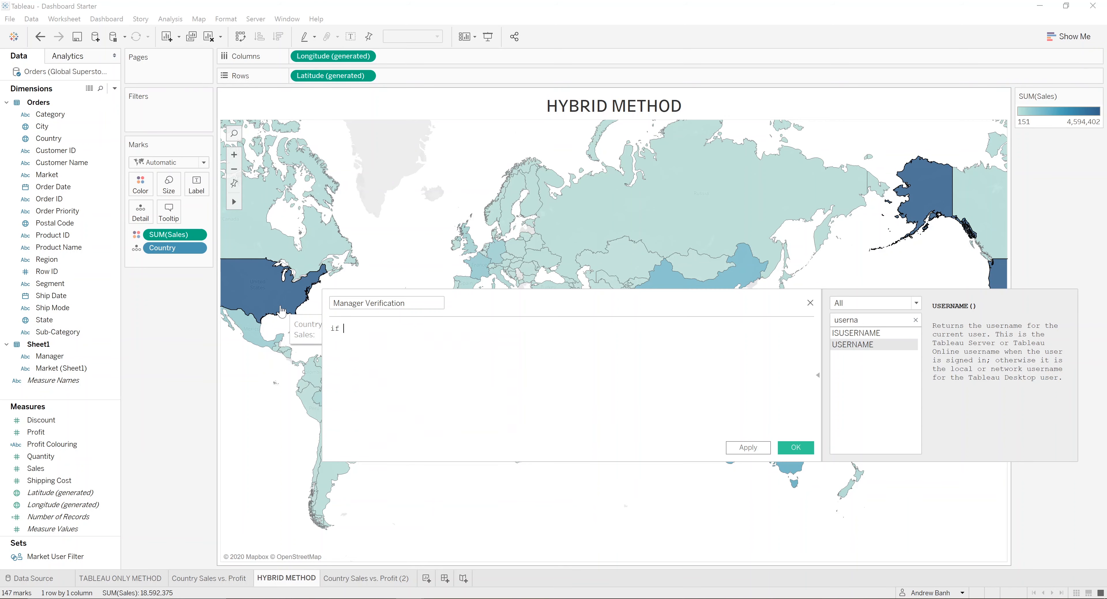
text(USERNAME() = [Manager]then)
key(BackSpace)
key(BackSpace)
key(BackSpace)
key(BackSpace)
key(Return)
text(then 1)
key(Return)
text(else 0)
key(Return)
text(end)
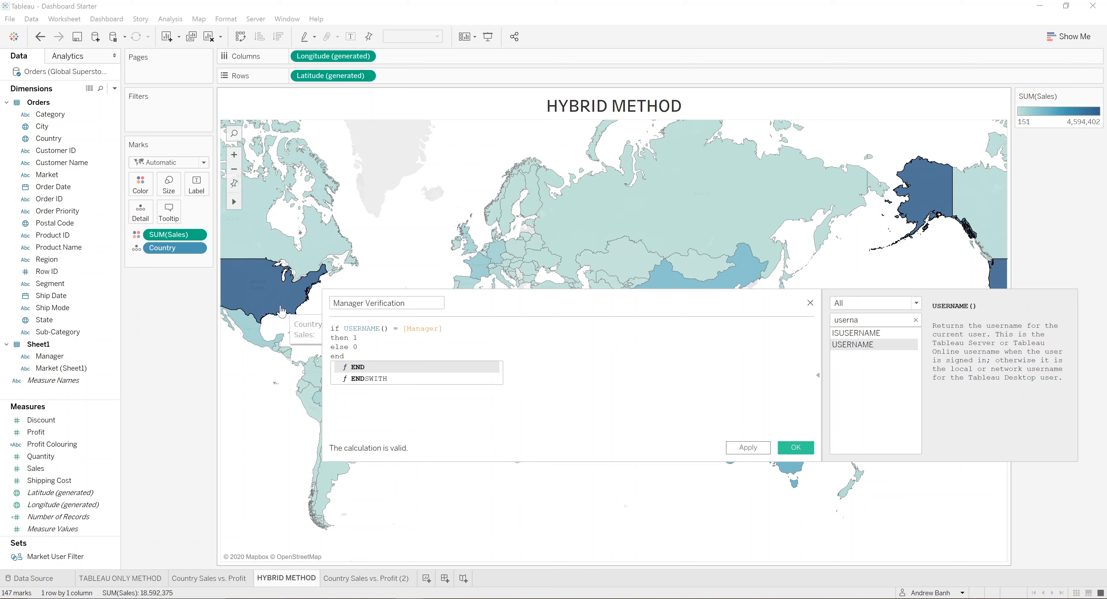
key(Return)
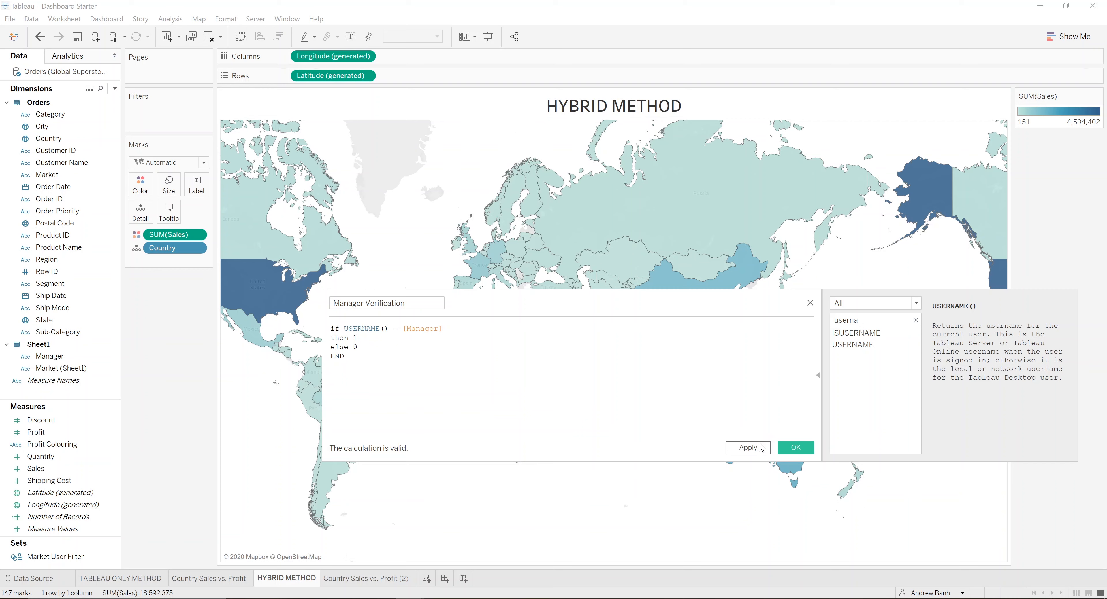
click(788, 448)
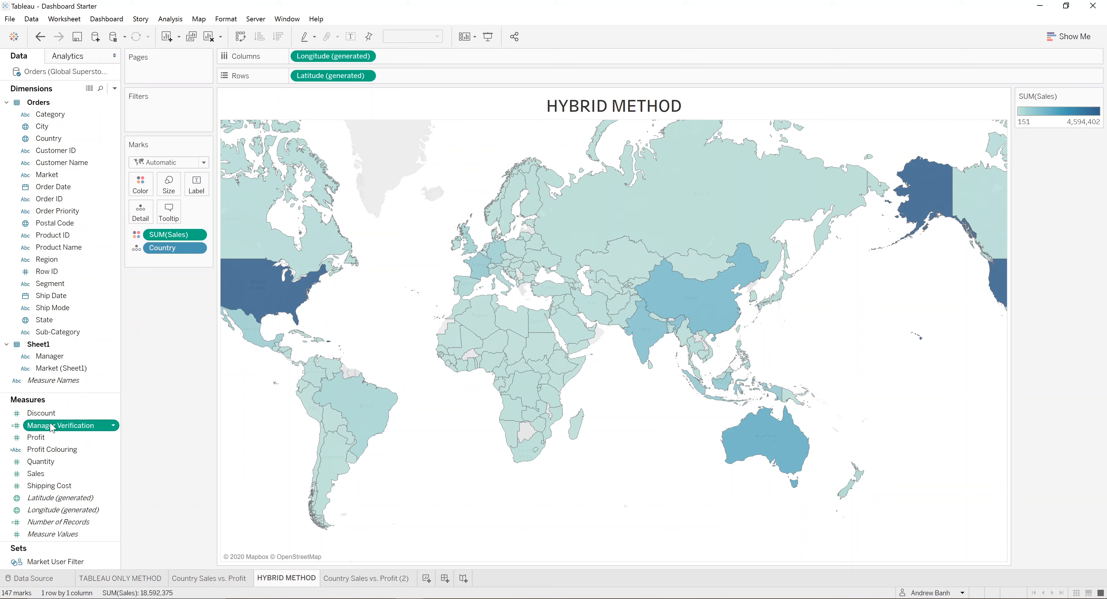
Step: Convert Manager Verification from a measure to a dimension and filter the HYBRID METHOD sheet on its value 1
drag(50, 427, 79, 320)
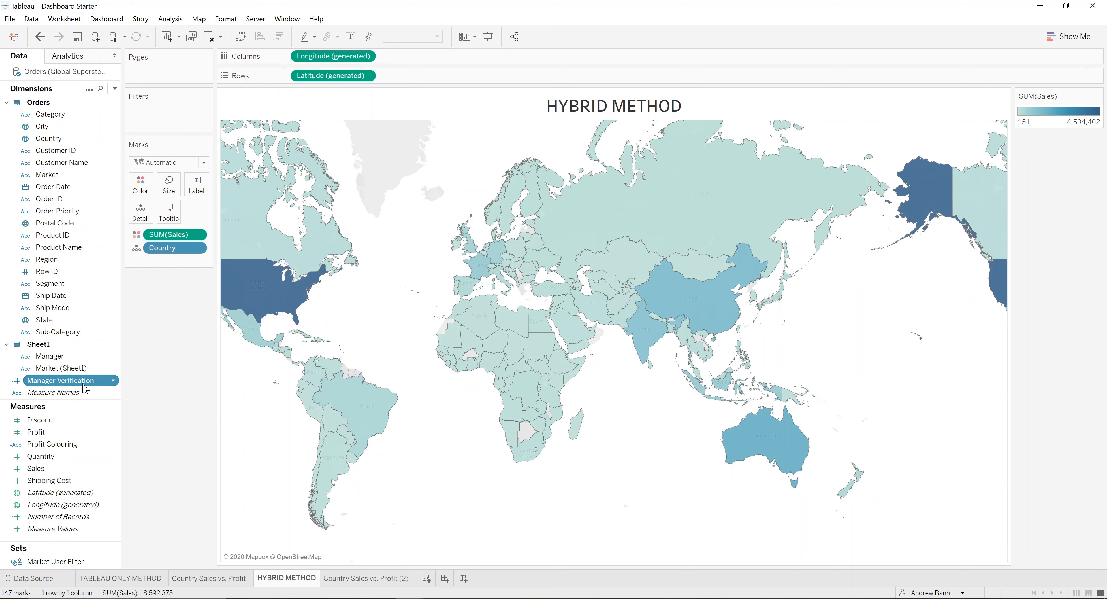
drag(83, 387, 176, 129)
drag(181, 116, 181, 116)
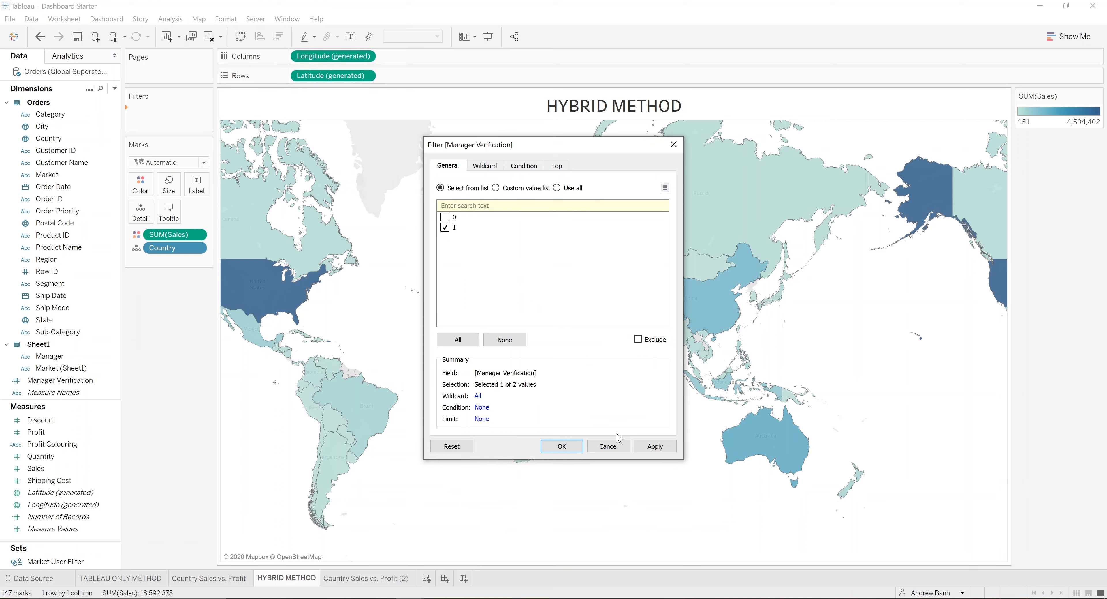
click(652, 447)
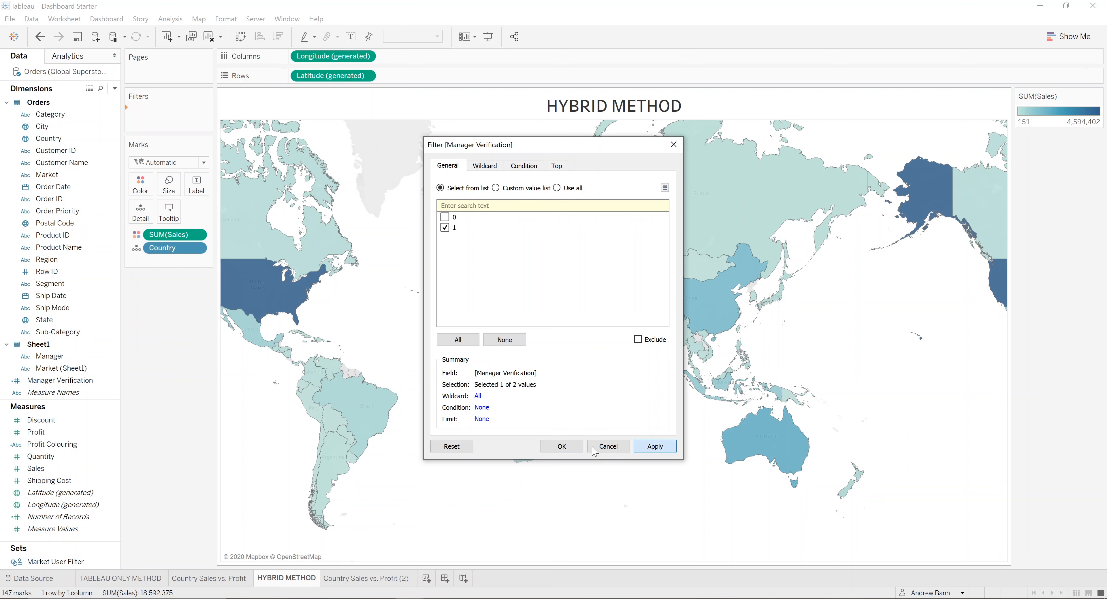
click(574, 449)
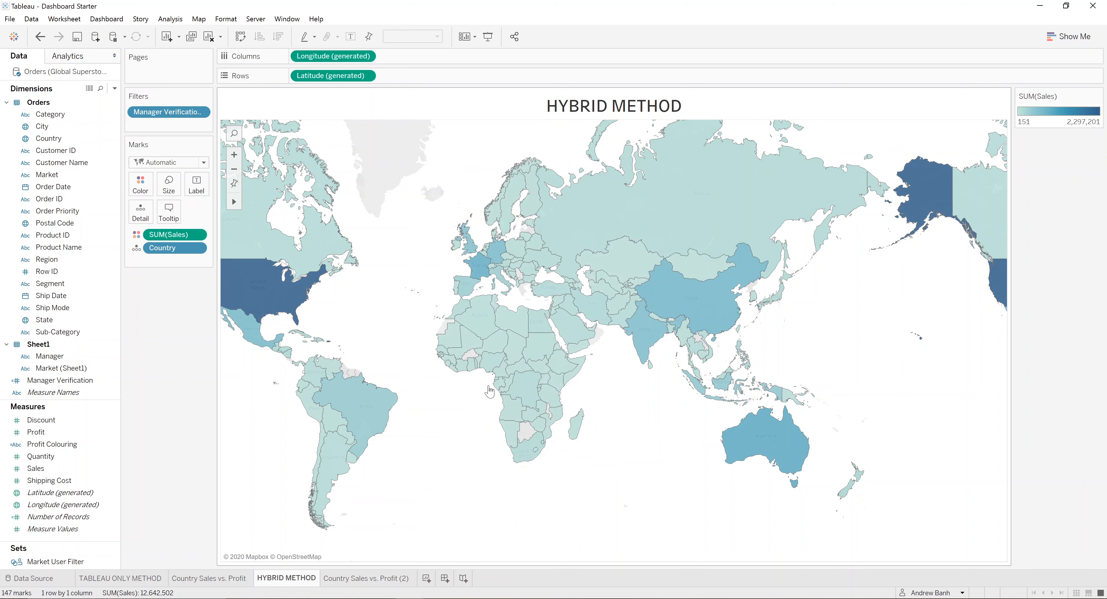
Step: Apply the Manager Verification filter to the Country Sales vs. Profit (2) worksheet as well
right_click(150, 115)
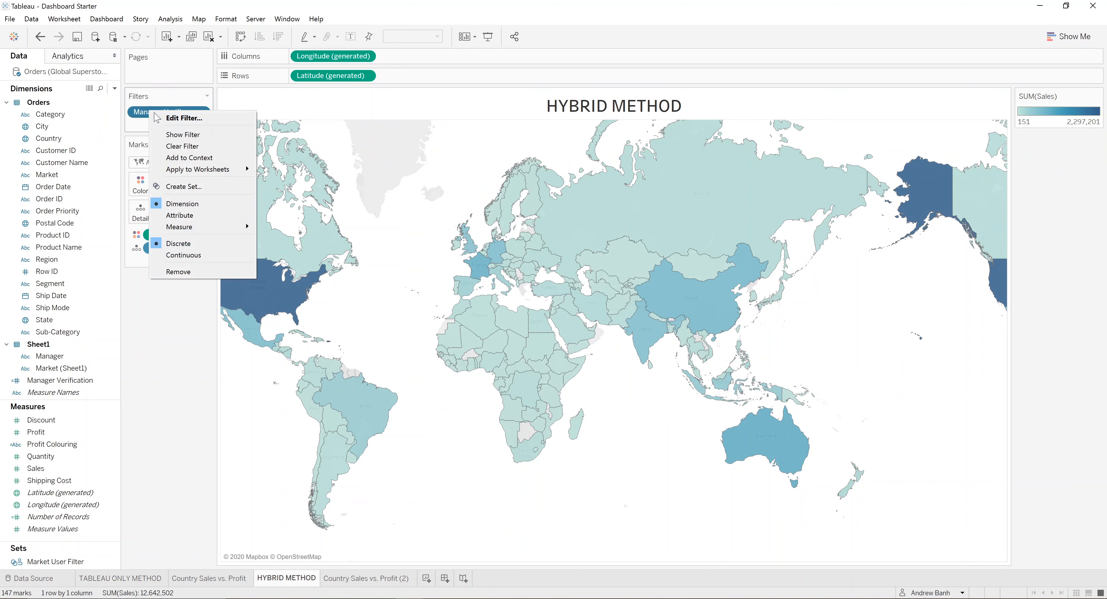
mouse_move(231, 170)
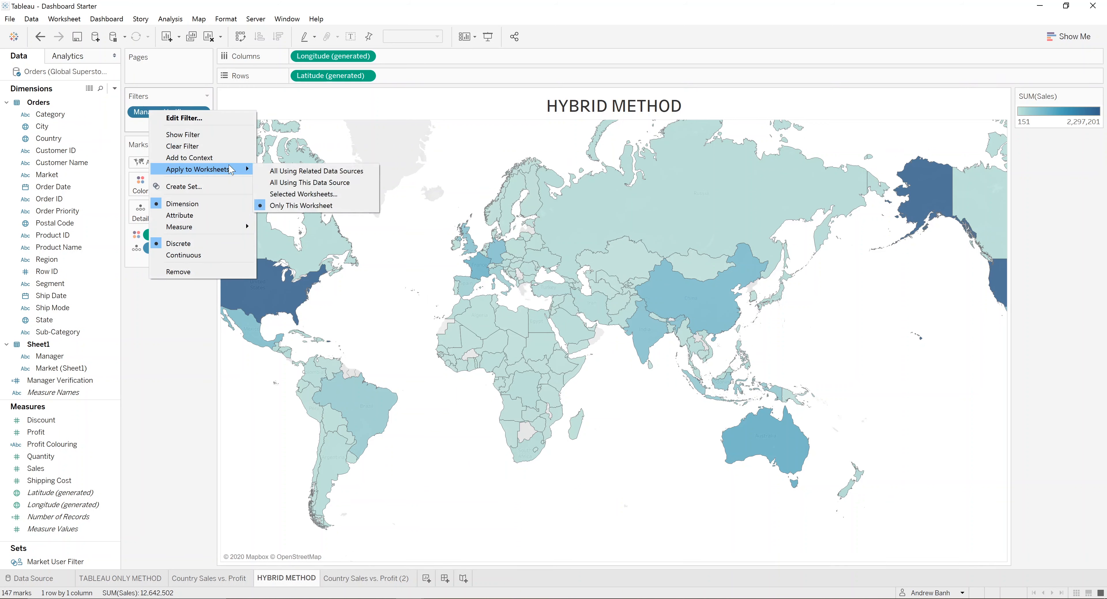
click(303, 194)
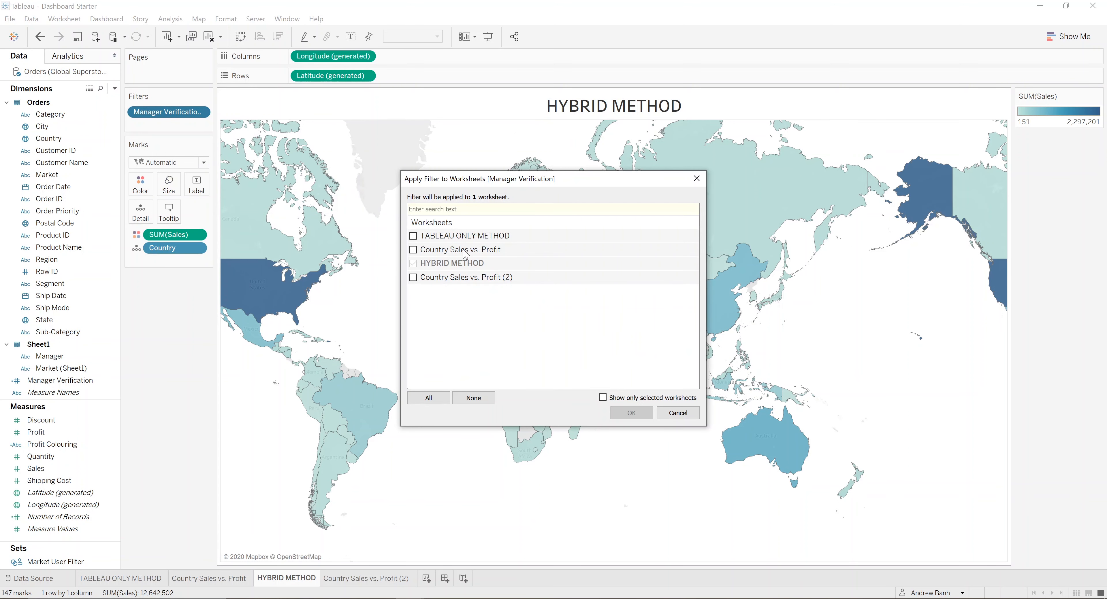
click(414, 278)
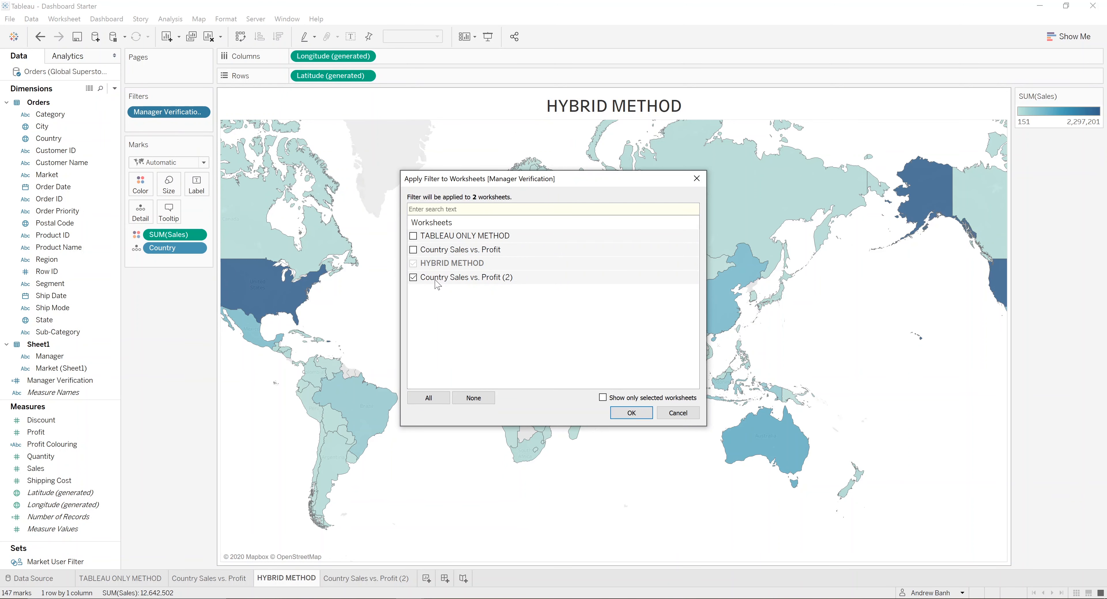
click(631, 413)
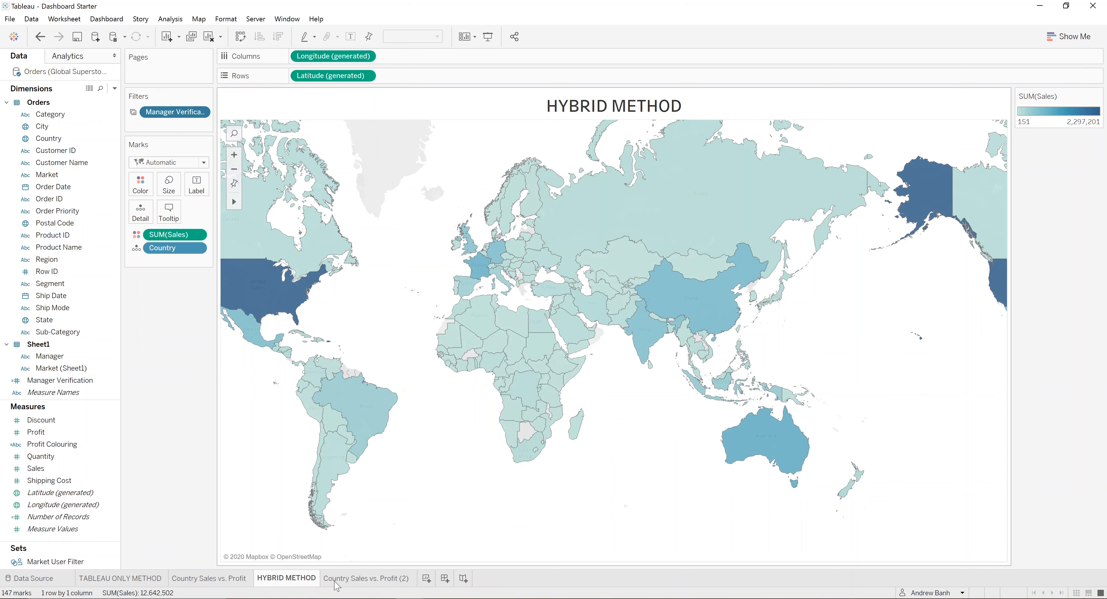
Step: Preview the TABLEAU ONLY METHOD sheet as the APAC manager's user account and compare it with the HYBRID METHOD sheet
mouse_move(286, 582)
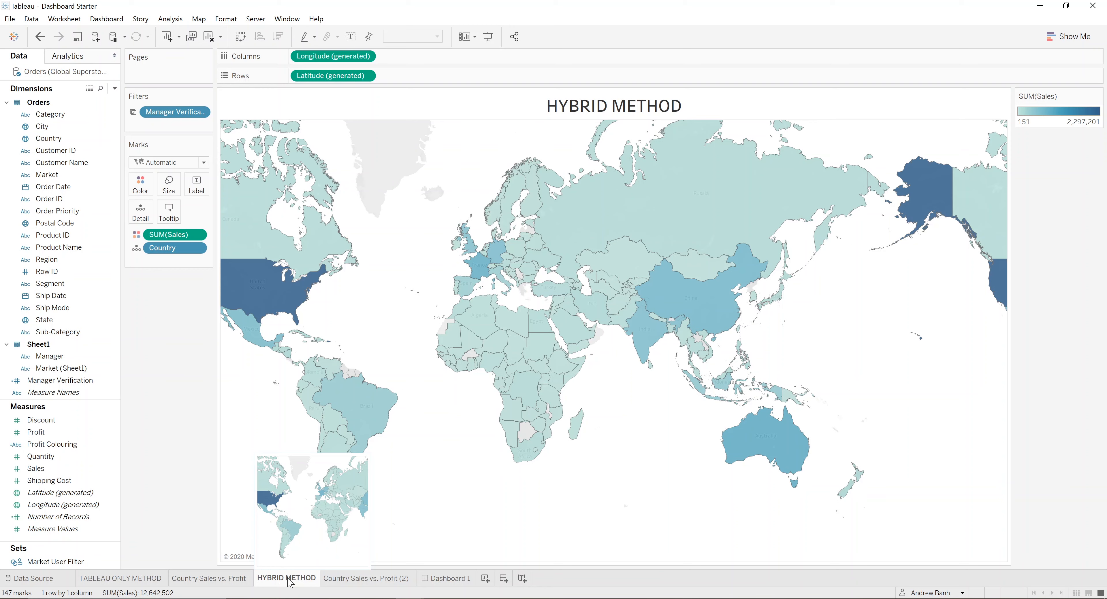
click(124, 580)
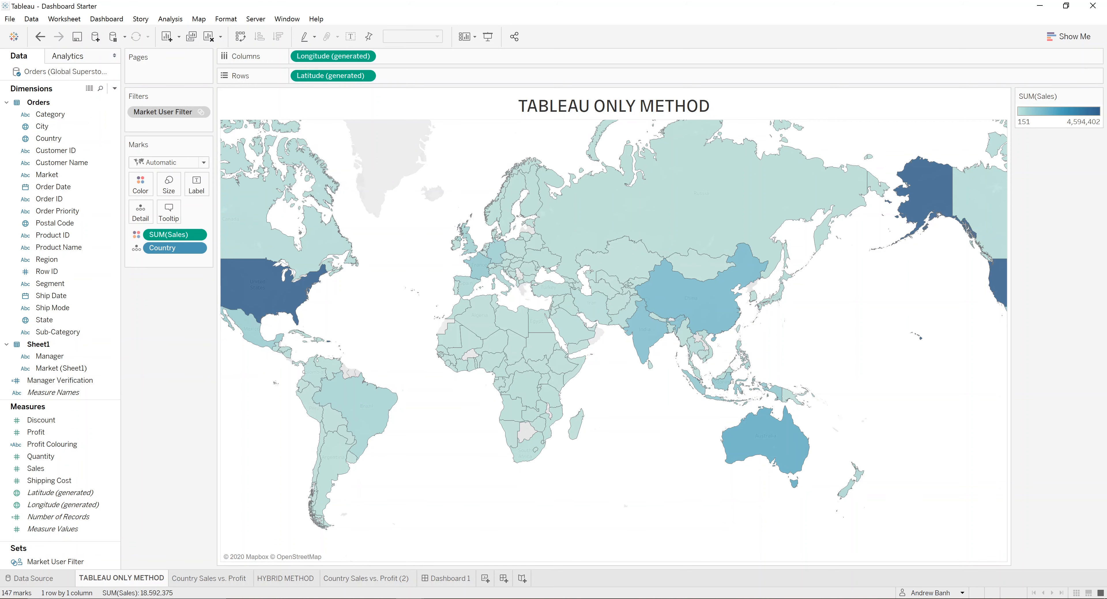
click(963, 593)
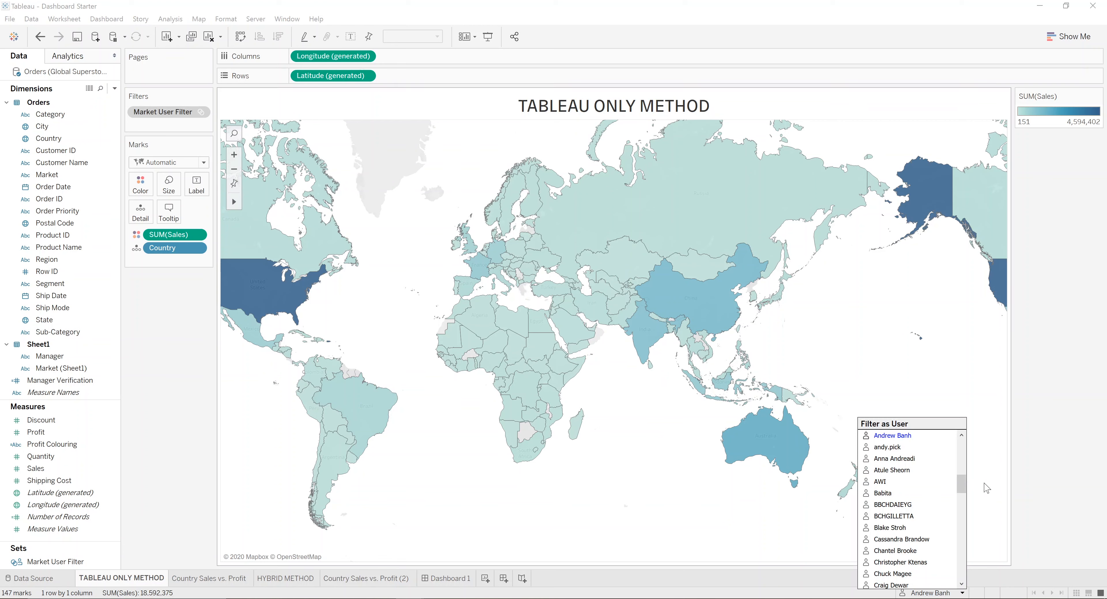
click(898, 527)
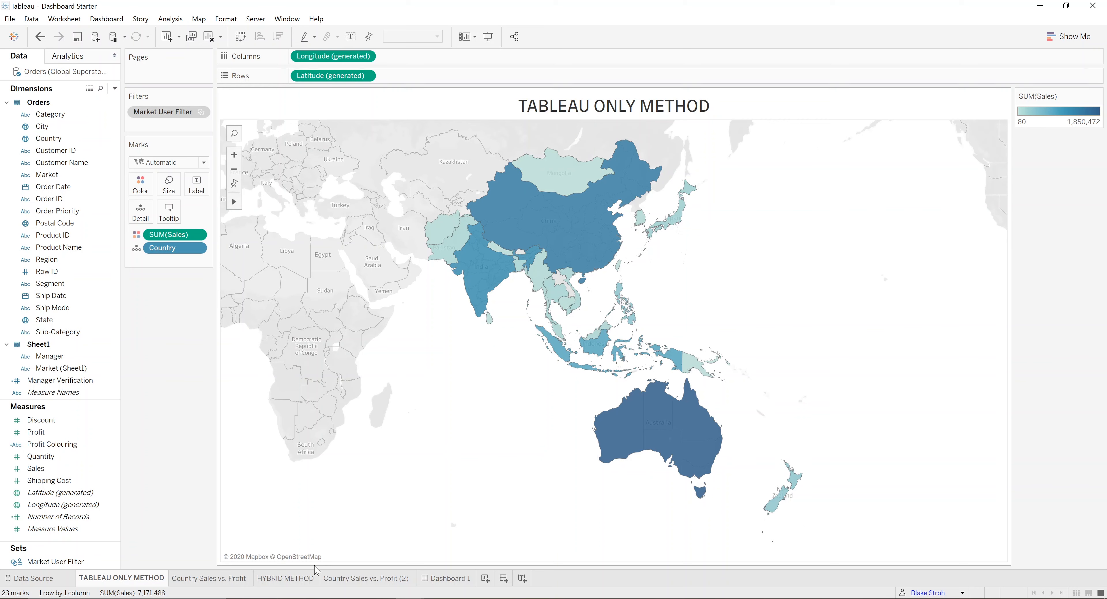
click(288, 579)
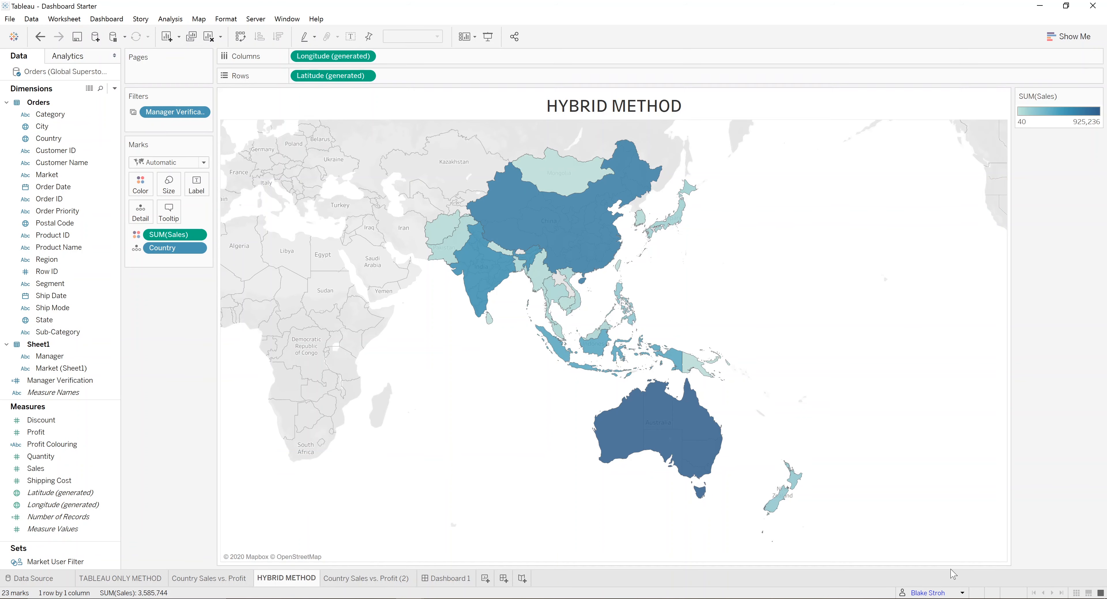
Step: Preview the HYBRID METHOD sheet as the manager assigned to the Canada market
click(962, 593)
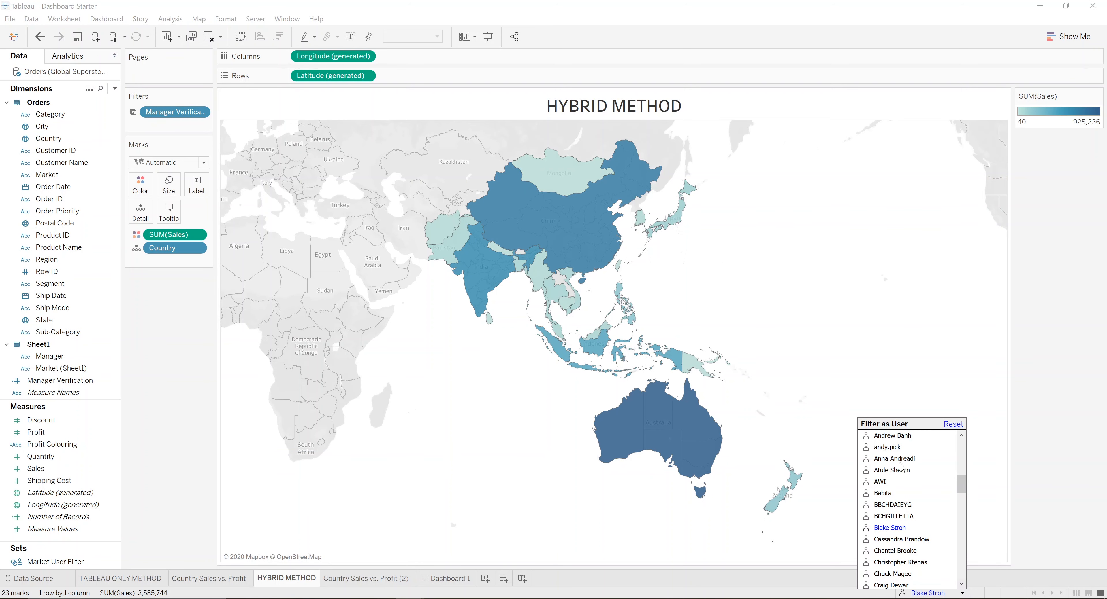
drag(962, 488, 963, 494)
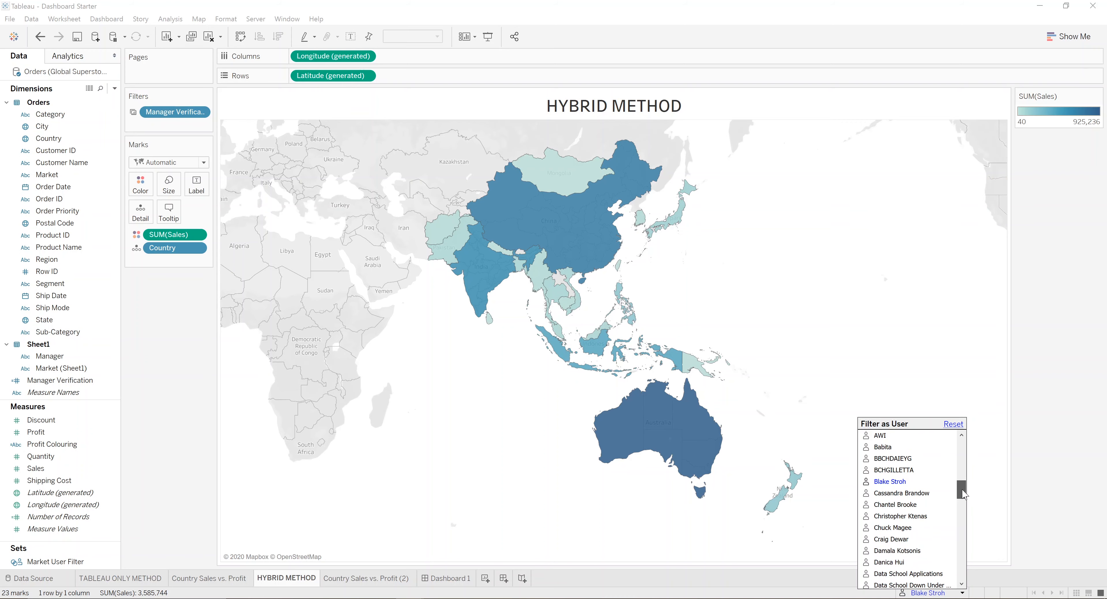
click(909, 506)
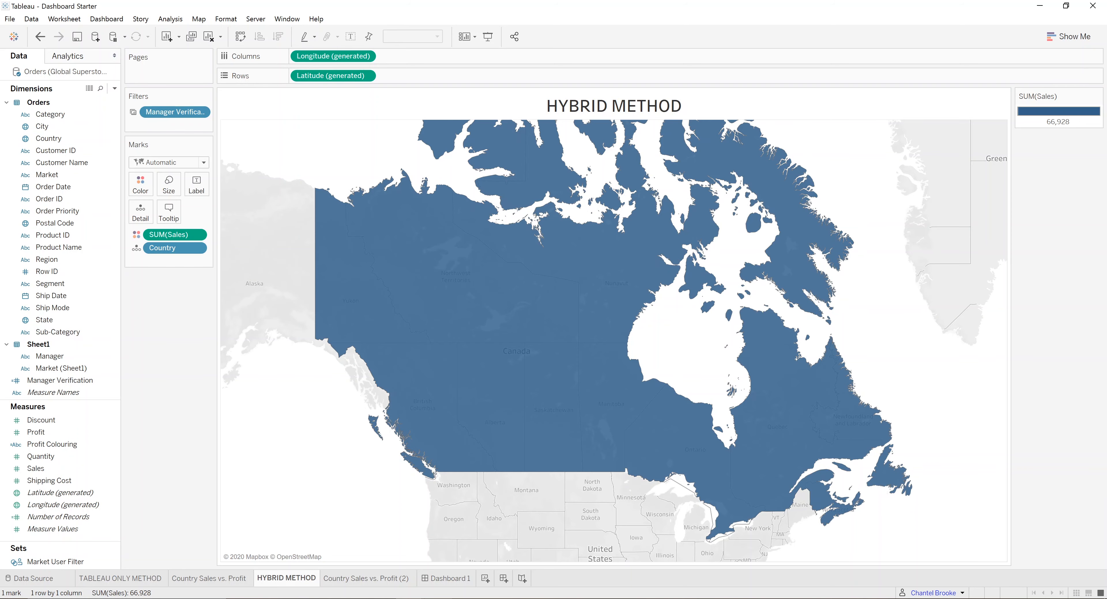
Step: Switch to the PowerPoint presentation and show slide 6, Topics of discussion
click(438, 598)
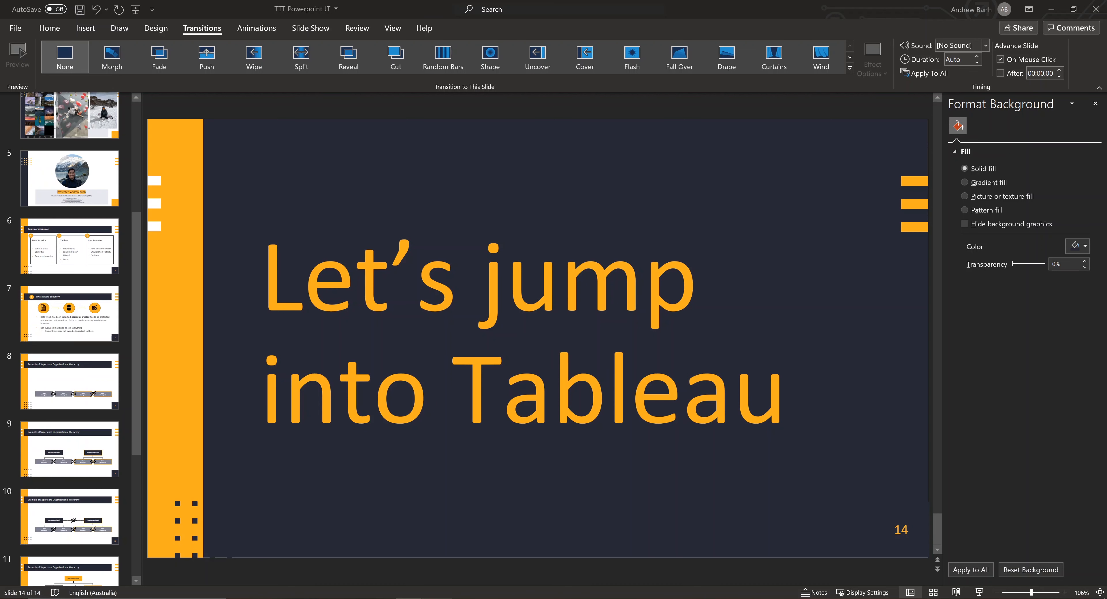
click(86, 251)
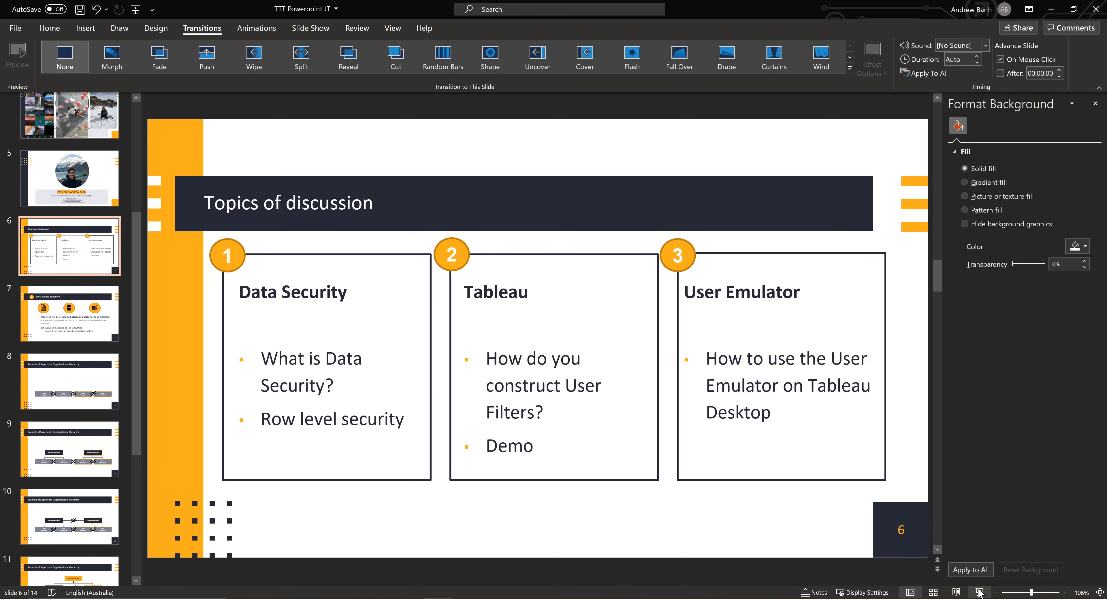